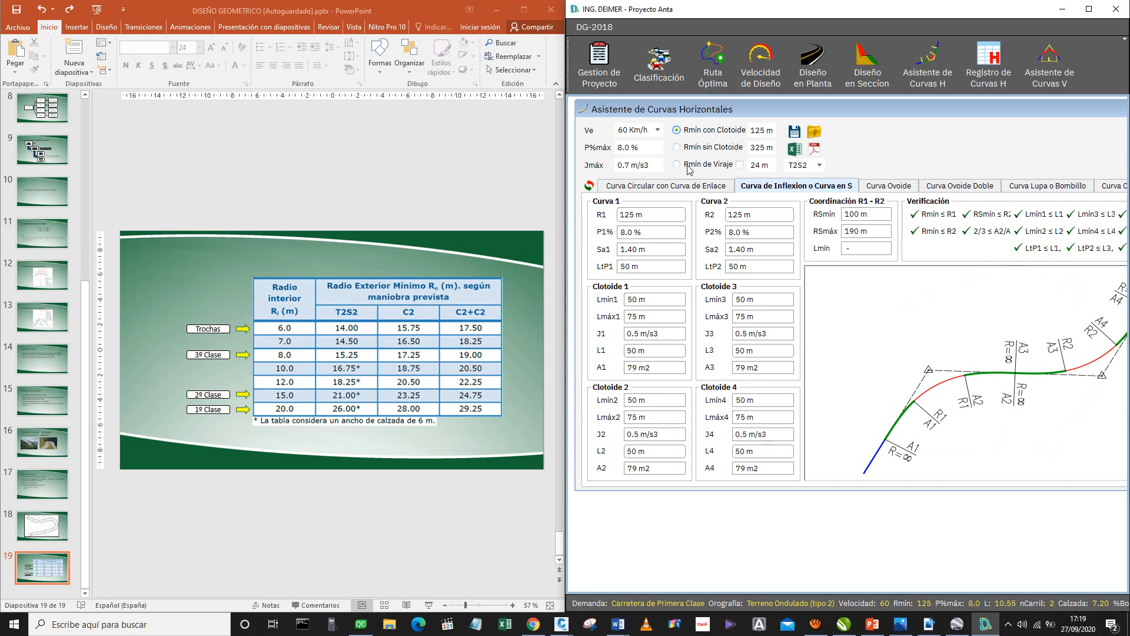
Base the horizontal curve design on Rmín de Viraje and switch the curve type to Curva Lupa o Bombillo.
{"action": "left_click", "coordinate": [695, 185]}
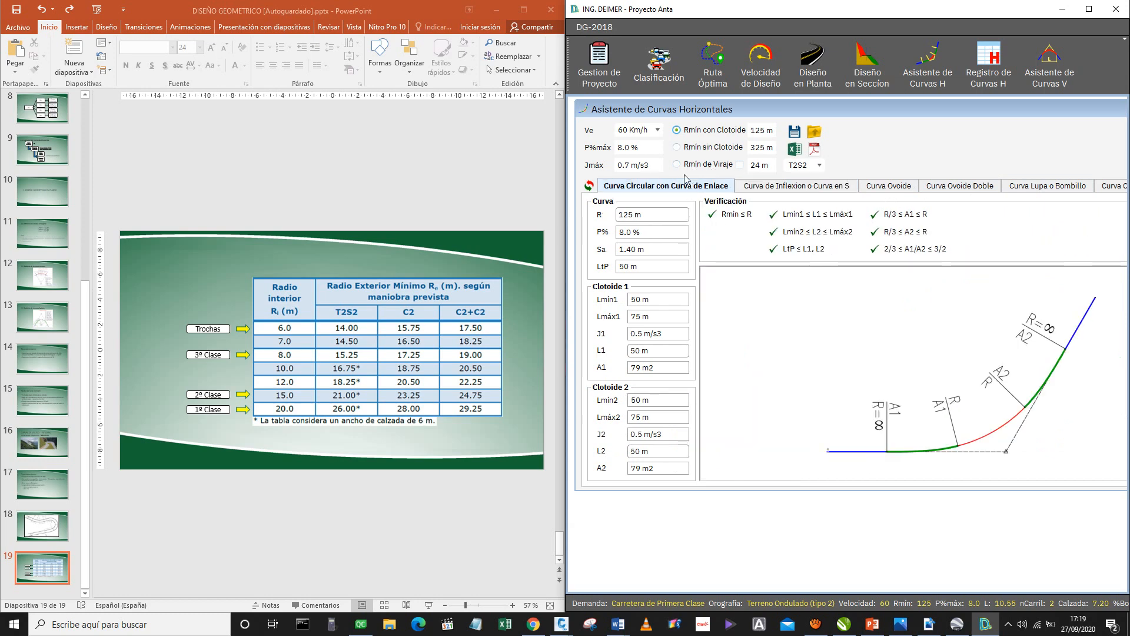
{"action": "left_click", "coordinate": [677, 165]}
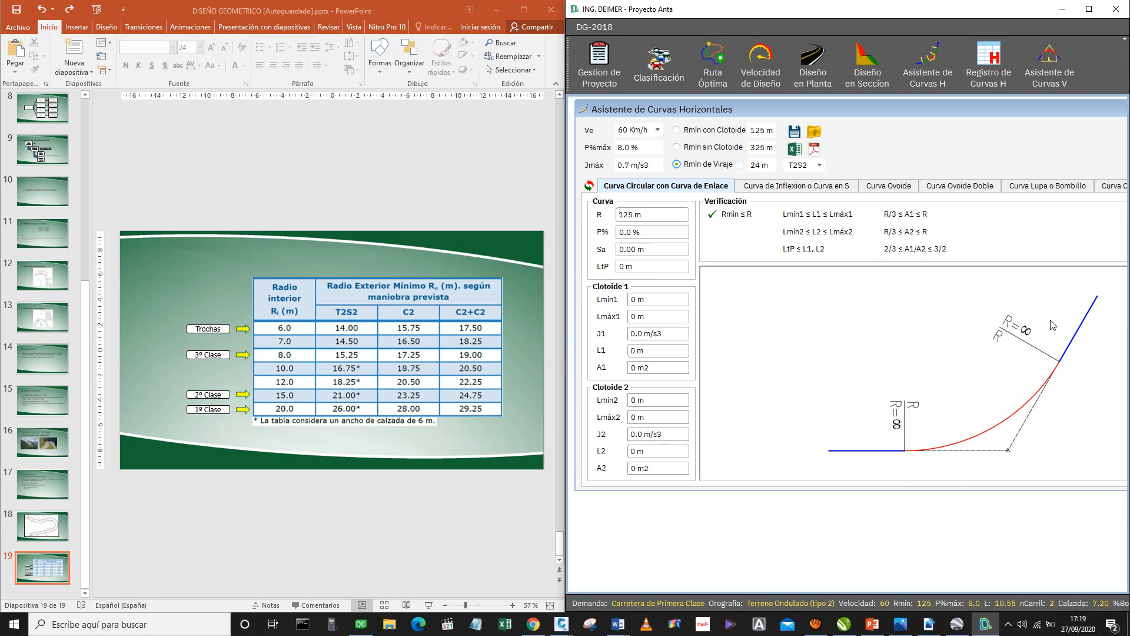
{"action": "left_click", "coordinate": [50, 400]}
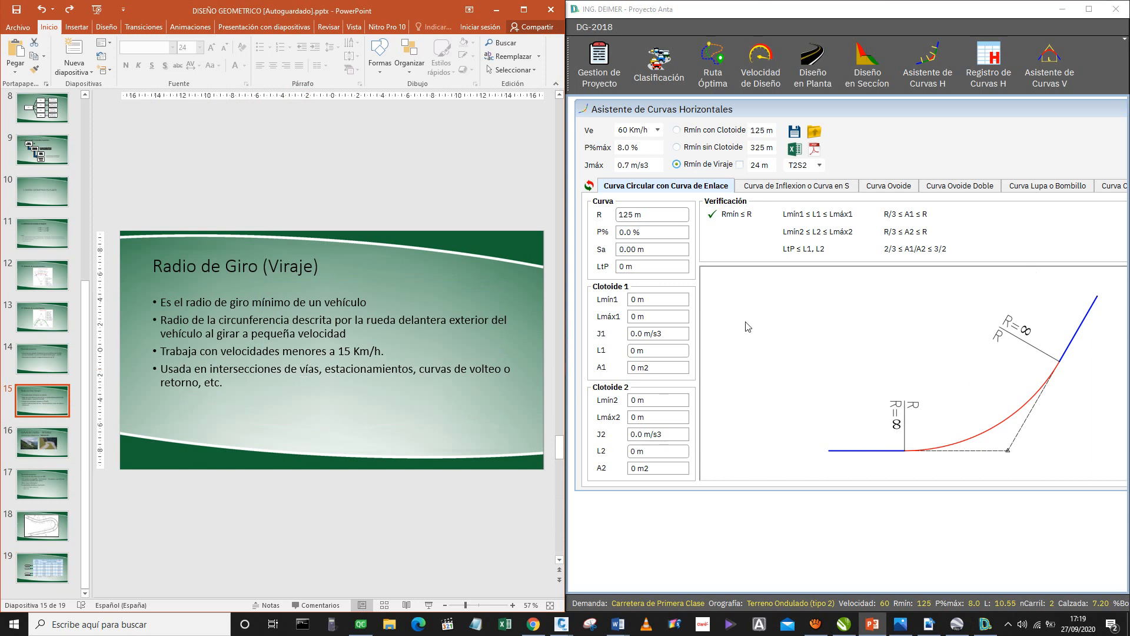
{"action": "left_click", "coordinate": [1026, 188]}
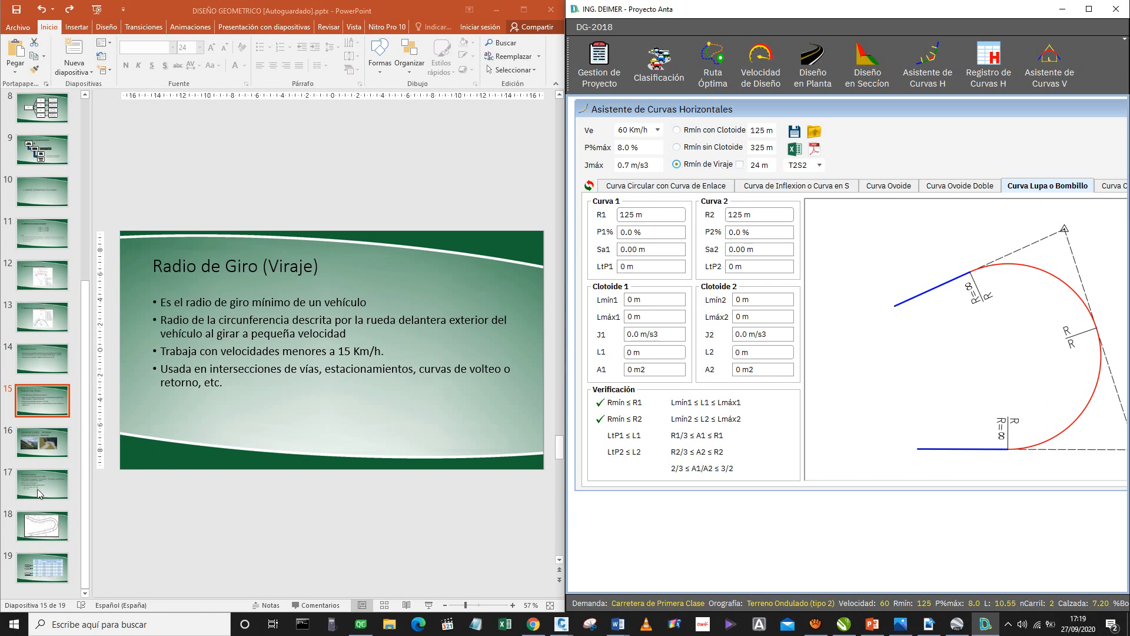
Display slide 19 and compare its minimum exterior radius table with the Rmín de Viraje value for T2S2.
{"action": "left_click", "coordinate": [41, 580]}
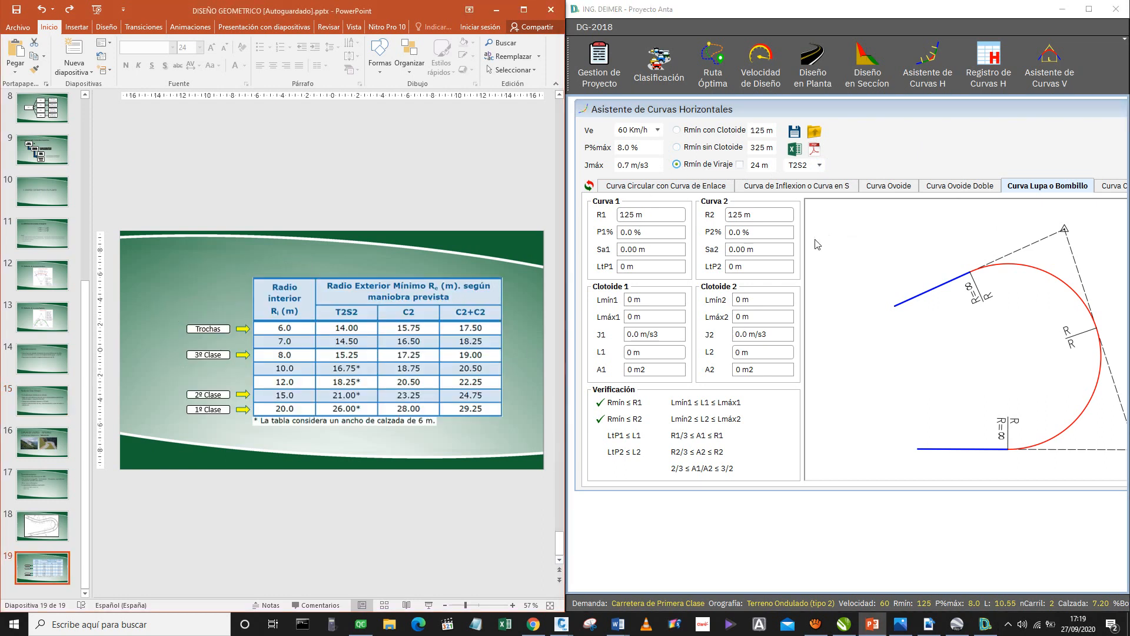
{"action": "left_click", "coordinate": [697, 239]}
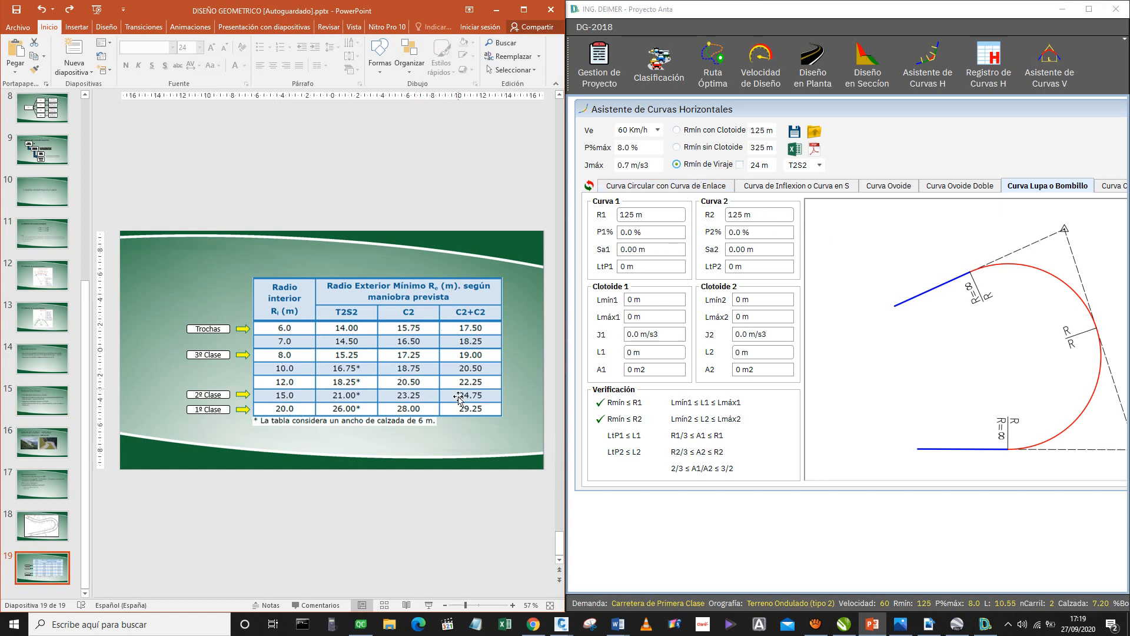
{"action": "left_click", "coordinate": [766, 176]}
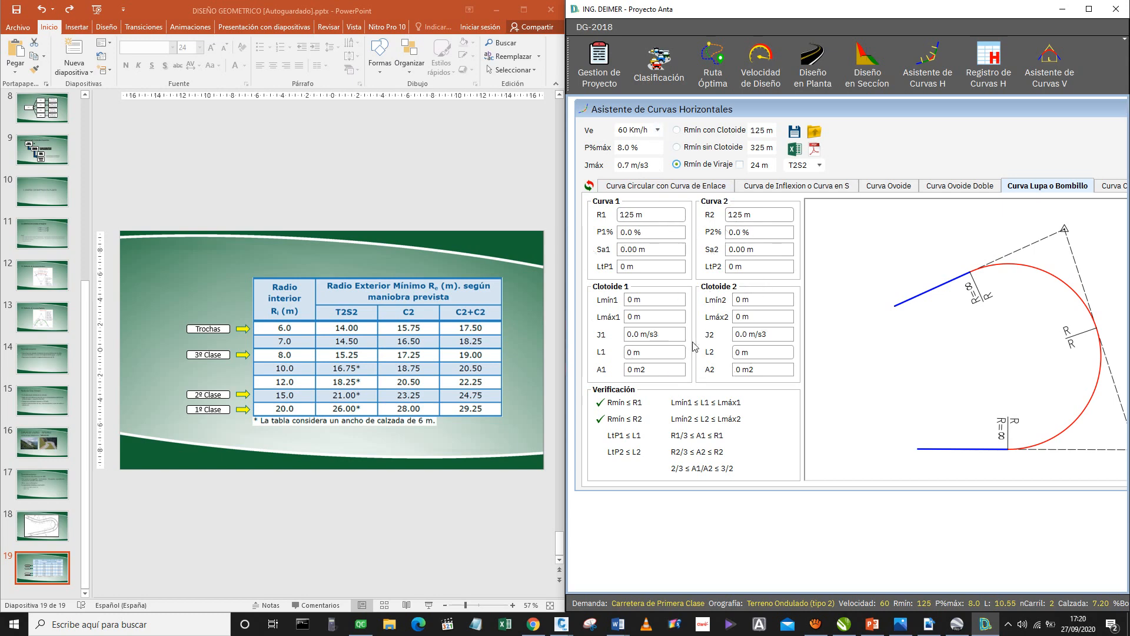
Set the specific speed Ve of the horizontal curve to 15 Km/h.
{"action": "left_click", "coordinate": [660, 135]}
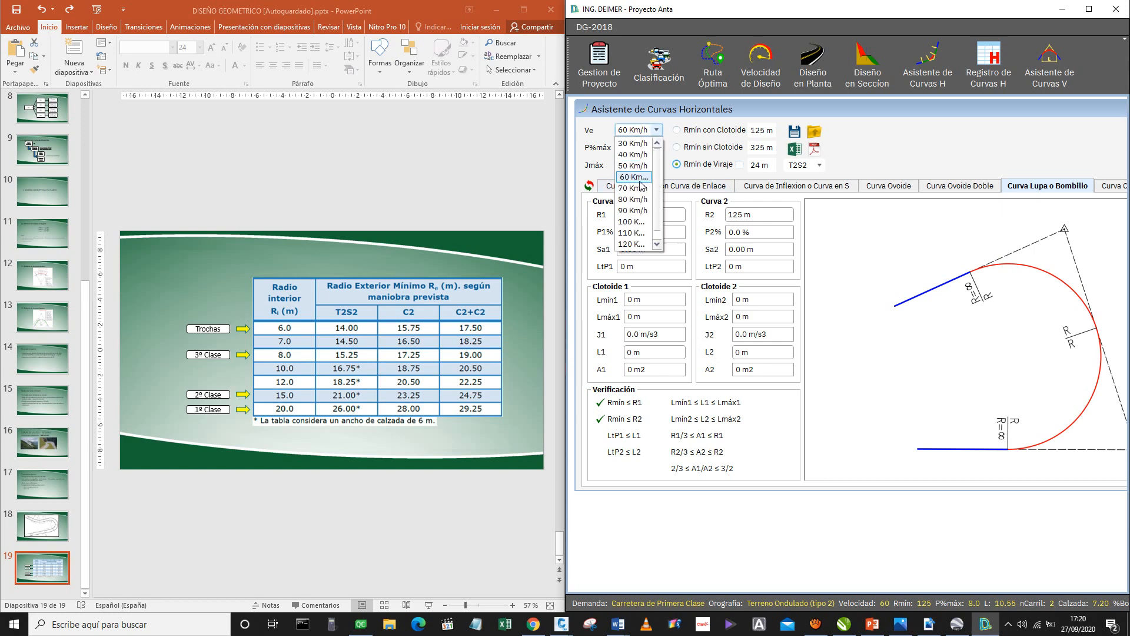
{"action": "scroll", "coordinate": [625, 234], "scroll_direction": "down", "scroll_amount": 1}
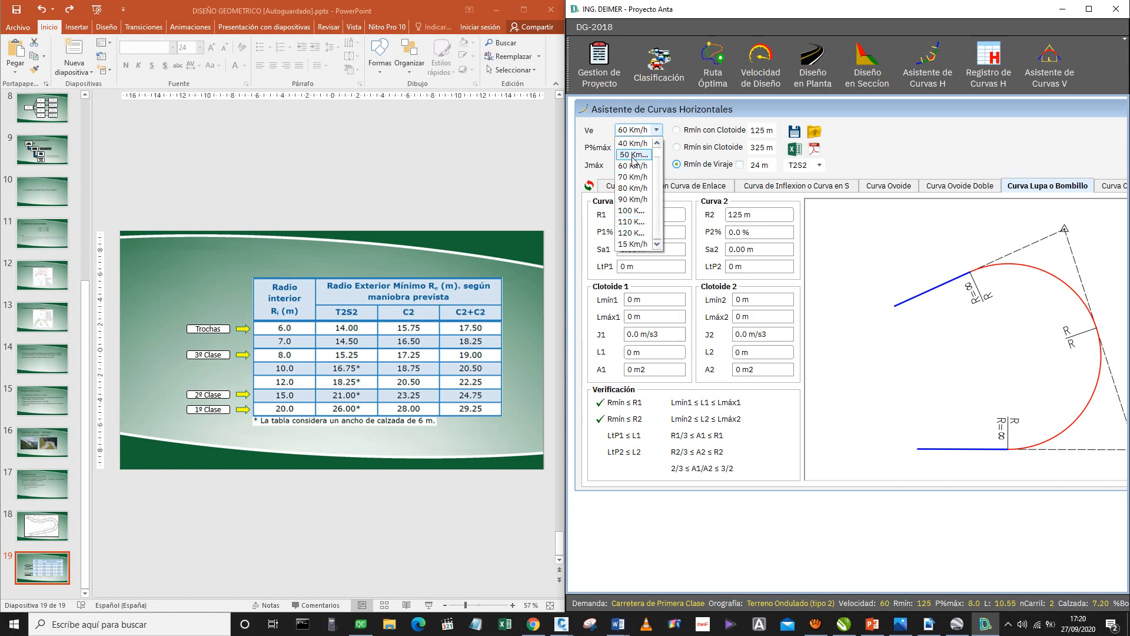
{"action": "left_click", "coordinate": [631, 243]}
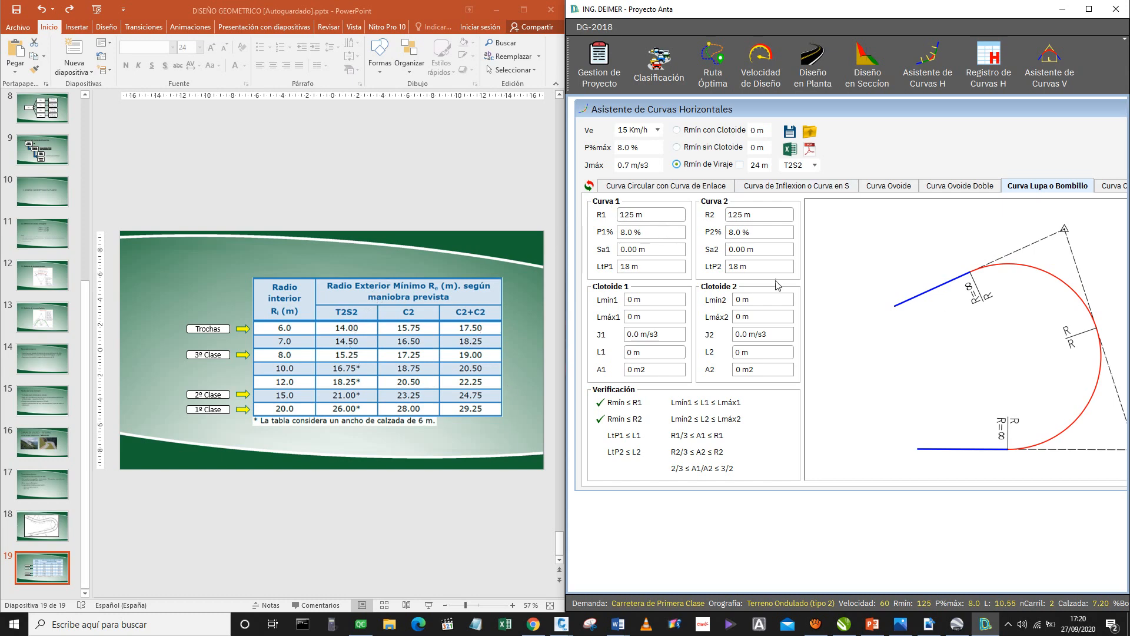
Set R1 of Curva 1 to 25 m with vehicle type T2S2, and try that radius with vehicle type C2.
{"action": "left_click", "coordinate": [813, 166]}
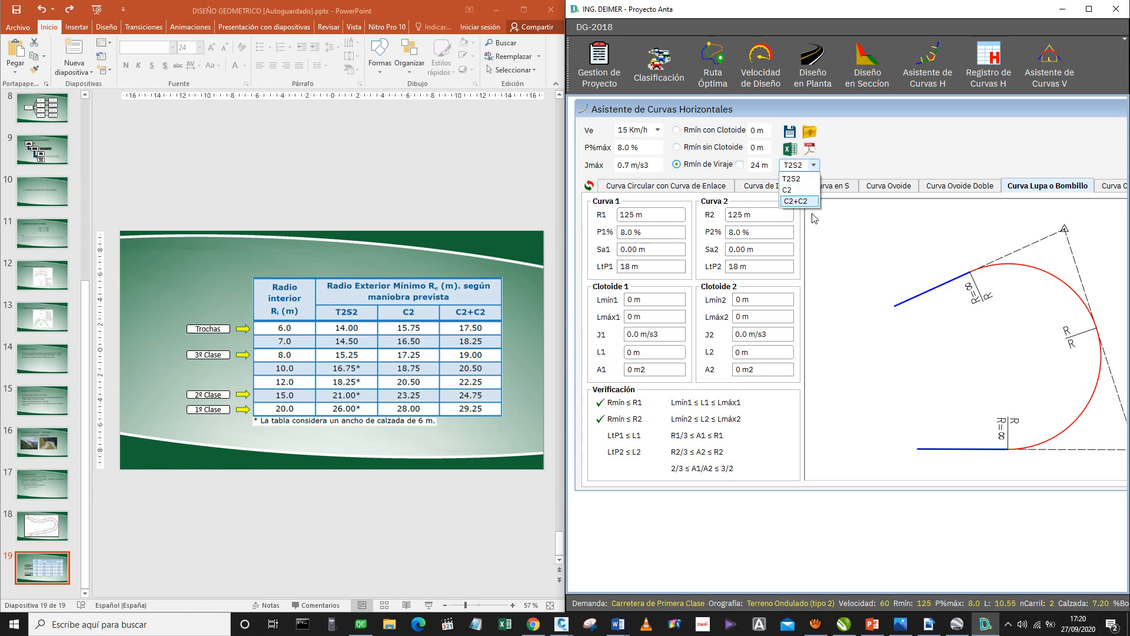
{"action": "left_click", "coordinate": [811, 177]}
{"action": "left_click", "coordinate": [663, 216]}
{"action": "scroll", "coordinate": [663, 215], "scroll_direction": "down", "scroll_amount": 6}
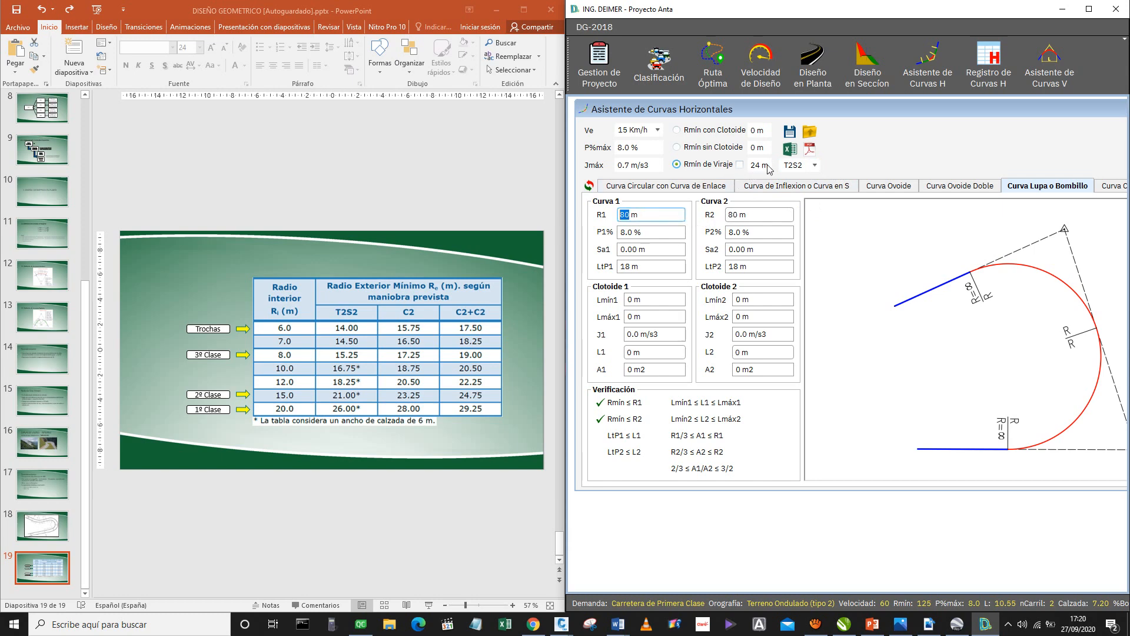
{"action": "scroll", "coordinate": [645, 222], "scroll_direction": "down", "scroll_amount": 4}
{"action": "left_click", "coordinate": [814, 164]}
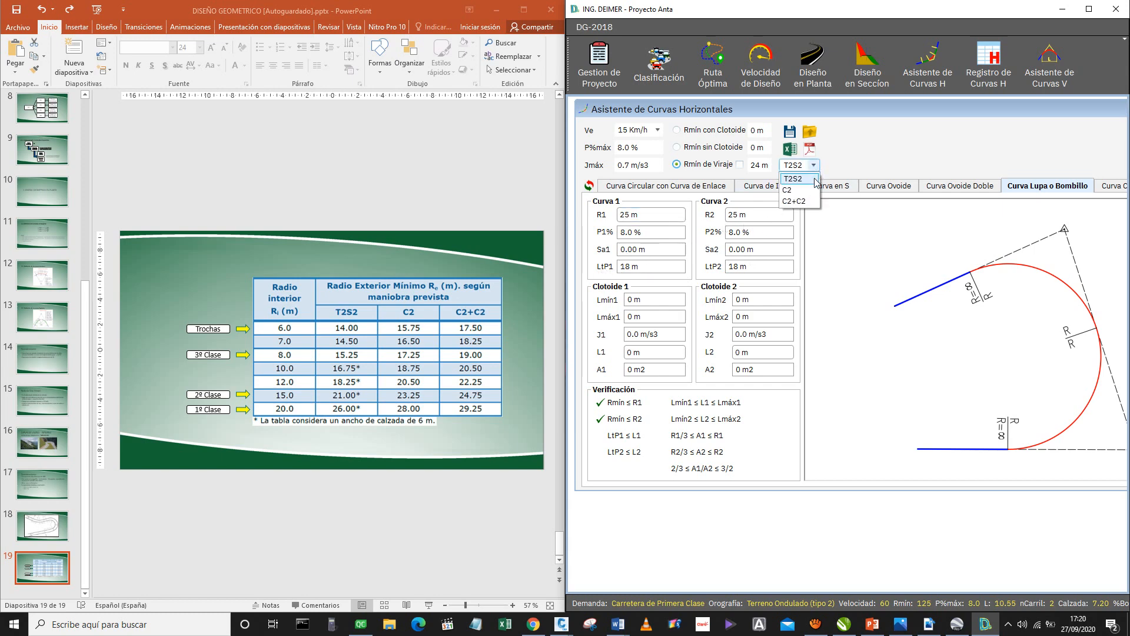
{"action": "left_click", "coordinate": [810, 190]}
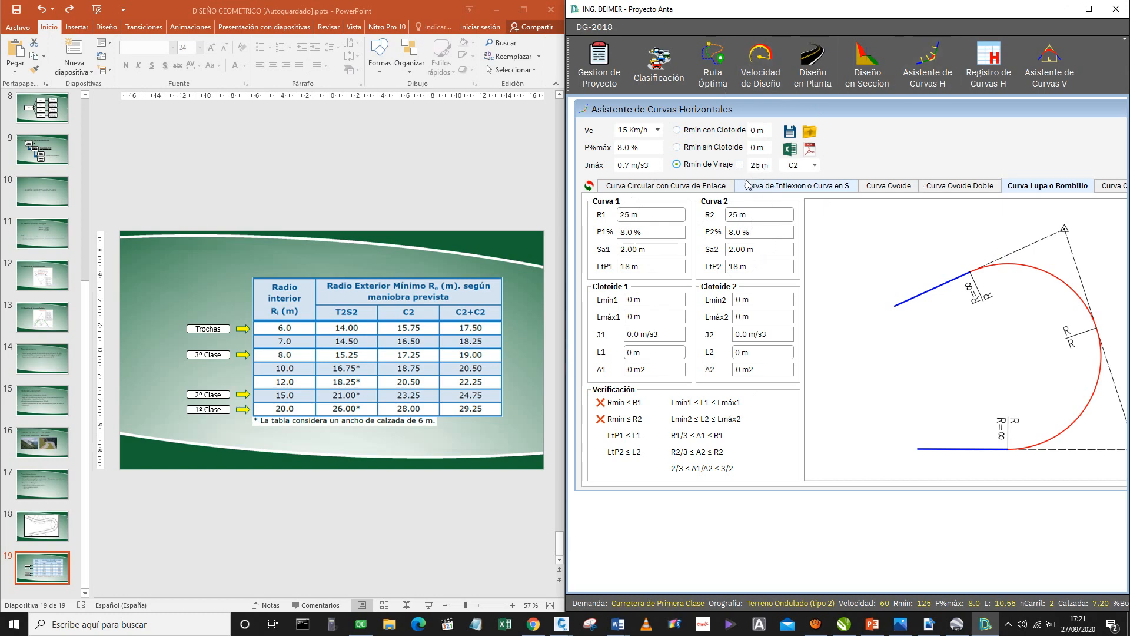
Set the vehicle type to C2+C2 and raise R1 of Curva 1 to 30 m.
{"action": "left_click", "coordinate": [814, 165]}
{"action": "left_click", "coordinate": [810, 201]}
{"action": "left_click", "coordinate": [654, 220]}
{"action": "scroll", "coordinate": [645, 213], "scroll_direction": "up", "scroll_amount": 1}
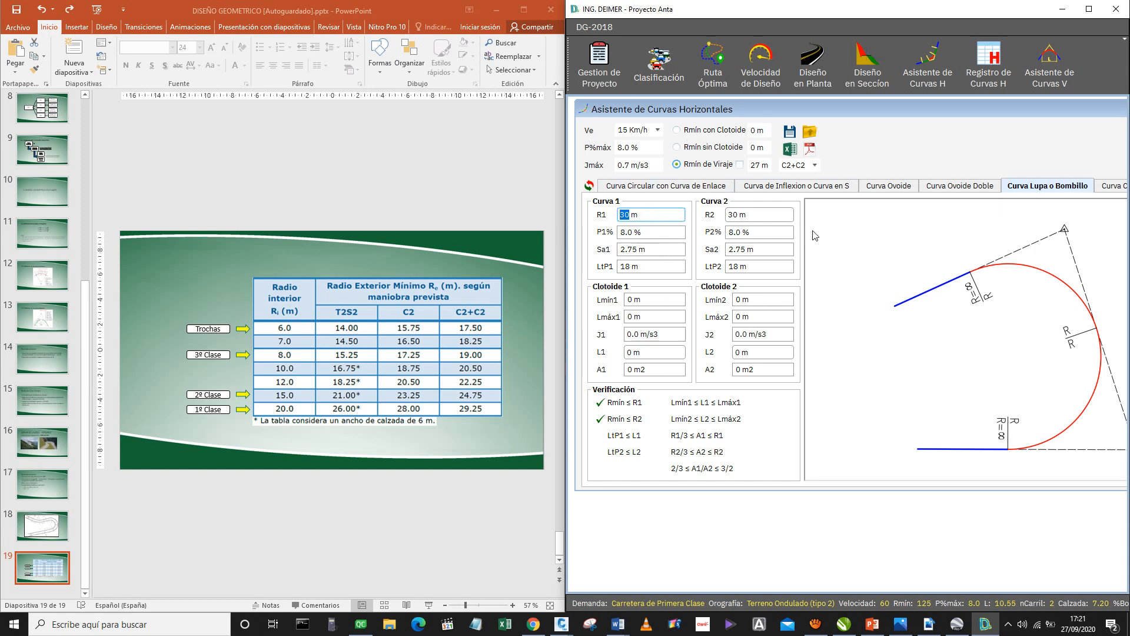
{"action": "left_click", "coordinate": [333, 311]}
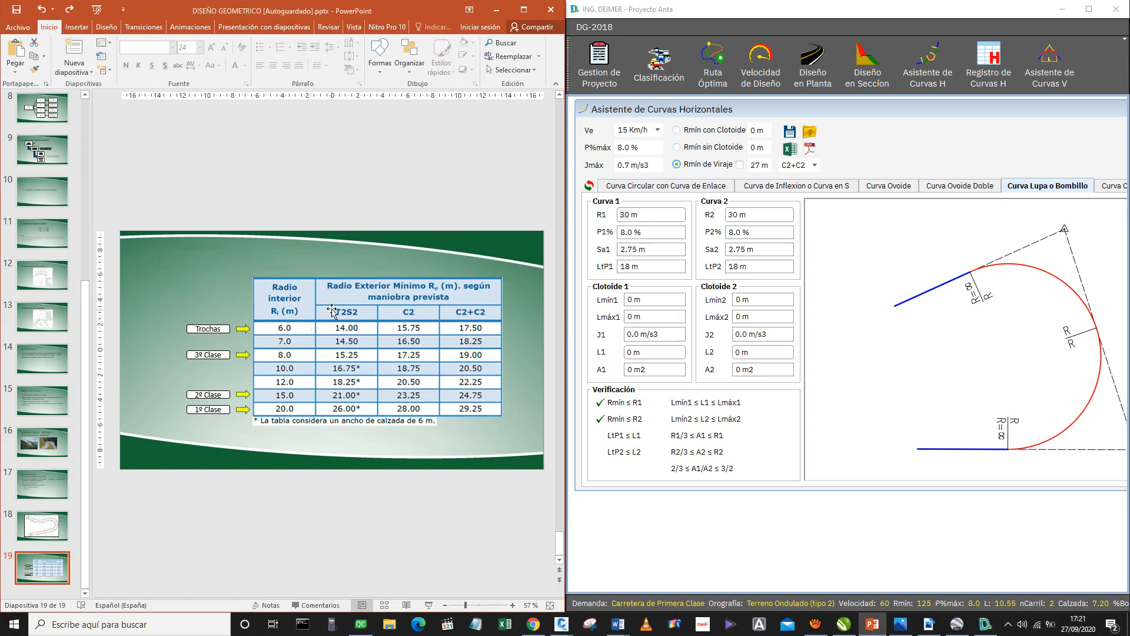
{"action": "left_click", "coordinate": [333, 311]}
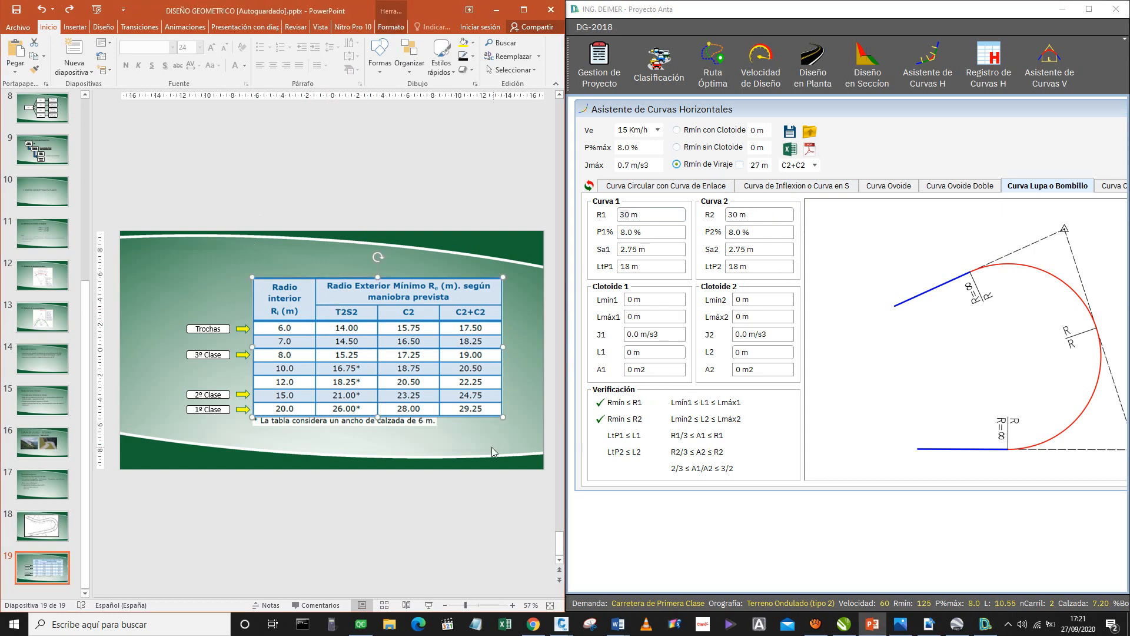
{"action": "left_click", "coordinate": [492, 447]}
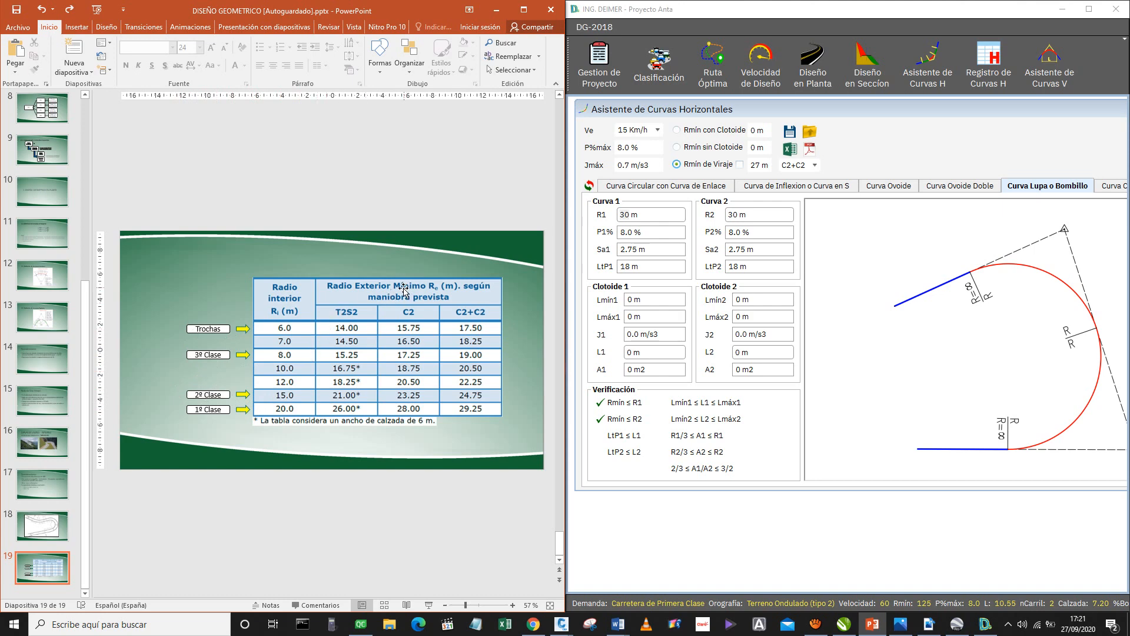
Maximize the DG-2018 program and move the Asistente de Curvas Horizontales window to the middle of the workspace.
{"action": "left_click", "coordinate": [1089, 9]}
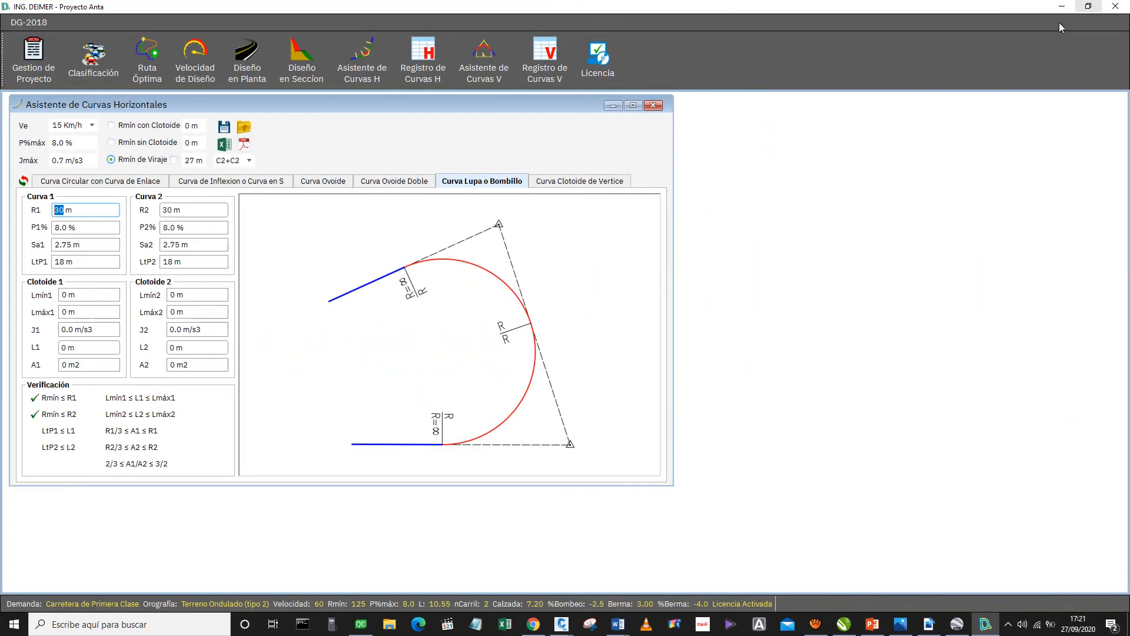
{"action": "left_click_drag", "start_coordinate": [298, 107], "coordinate": [481, 108]}
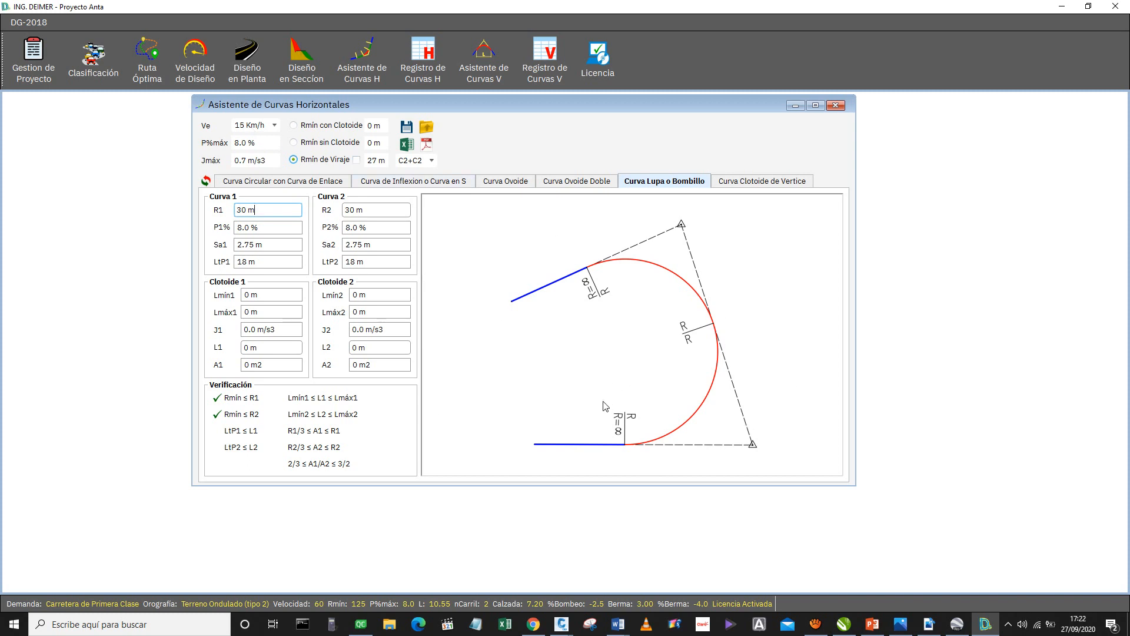
Enable the clothoid option for Rmín de Viraje and set R1 of Curva 1 to 10 m.
{"action": "left_click", "coordinate": [357, 161]}
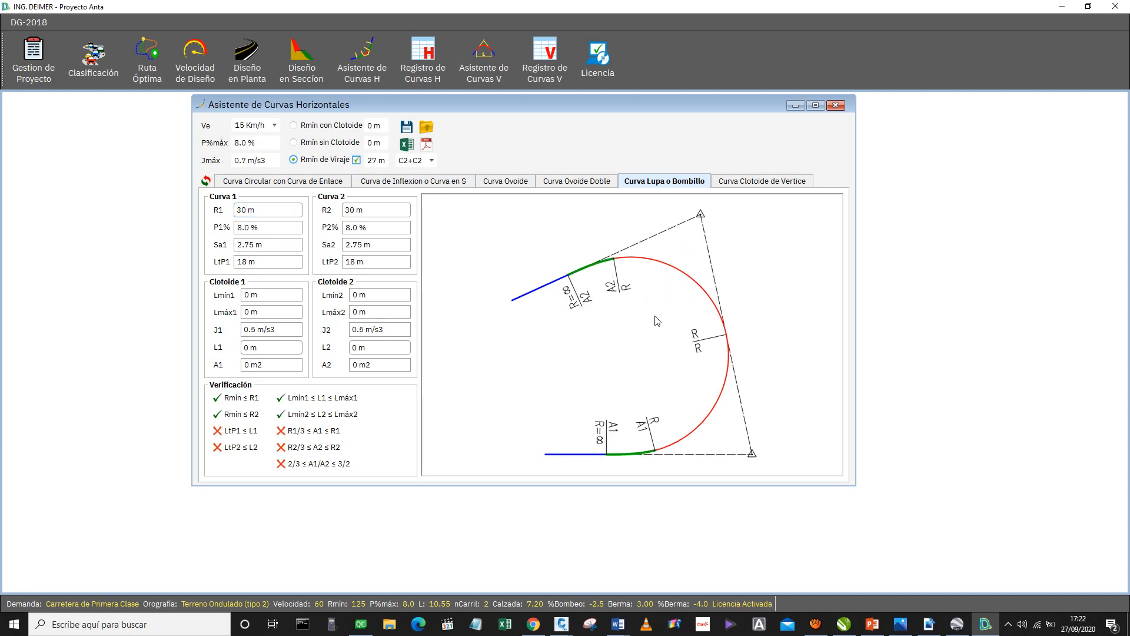
{"action": "left_click", "coordinate": [269, 347]}
{"action": "left_click", "coordinate": [255, 210]}
{"action": "scroll", "coordinate": [267, 214], "scroll_direction": "down", "scroll_amount": 1}
{"action": "scroll", "coordinate": [268, 214], "scroll_direction": "down", "scroll_amount": 2}
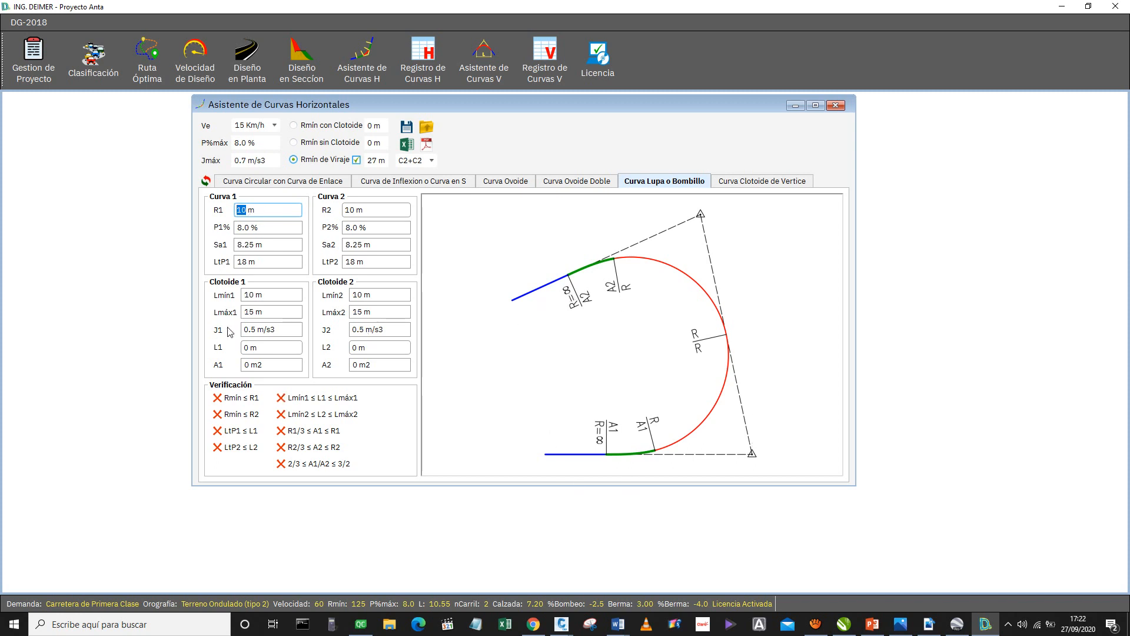
Set the clothoid lengths L1 and L2 to 15 m each.
{"action": "left_click", "coordinate": [278, 345]}
{"action": "scroll", "coordinate": [266, 350], "scroll_direction": "up", "scroll_amount": 1}
{"action": "scroll", "coordinate": [266, 348], "scroll_direction": "up", "scroll_amount": 1}
{"action": "scroll", "coordinate": [265, 347], "scroll_direction": "up", "scroll_amount": 1}
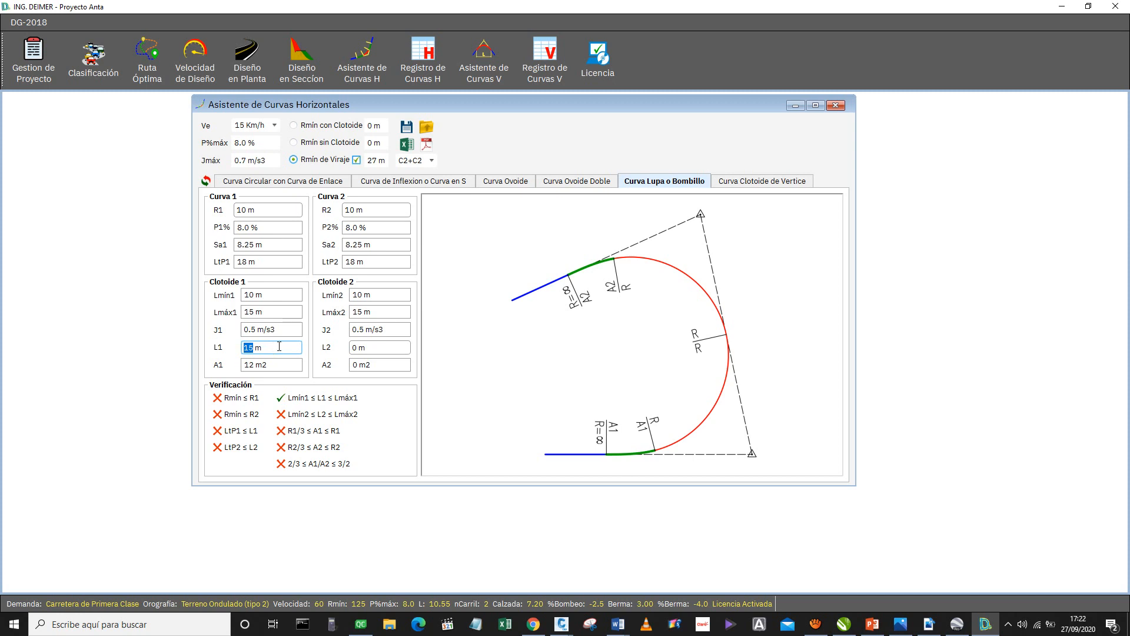
{"action": "left_click", "coordinate": [379, 352]}
{"action": "scroll", "coordinate": [379, 352], "scroll_direction": "up", "scroll_amount": 2}
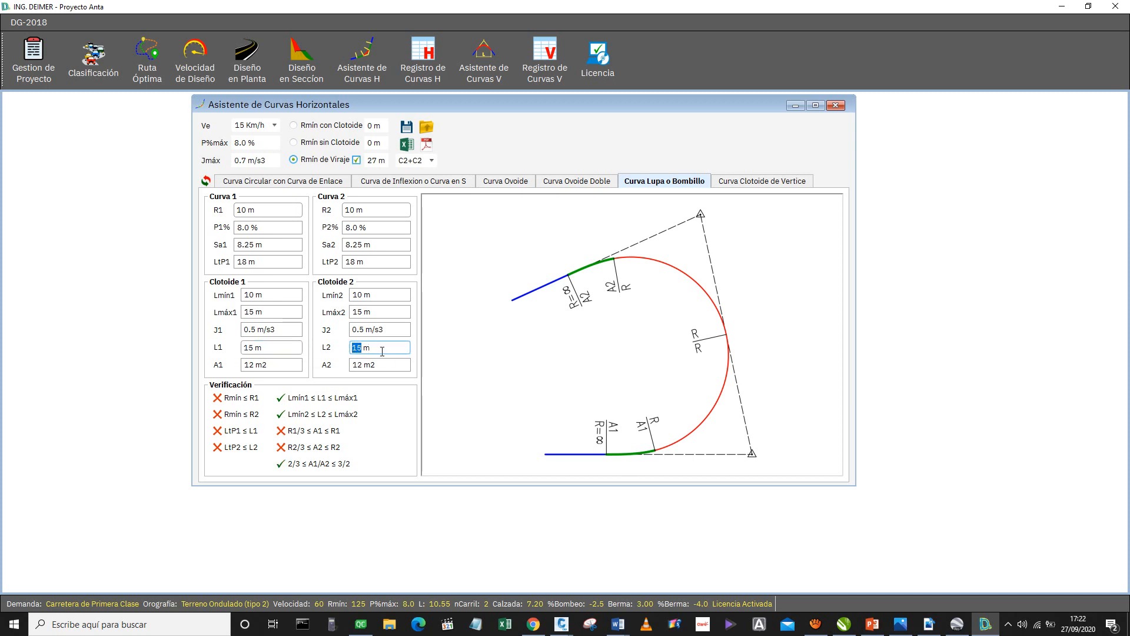
Set R1 of Curva 1 back to 30 m.
{"action": "left_click", "coordinate": [255, 204]}
{"action": "scroll", "coordinate": [265, 211], "scroll_direction": "up", "scroll_amount": 1}
{"action": "scroll", "coordinate": [266, 211], "scroll_direction": "up", "scroll_amount": 1}
{"action": "scroll", "coordinate": [265, 212], "scroll_direction": "up", "scroll_amount": 1}
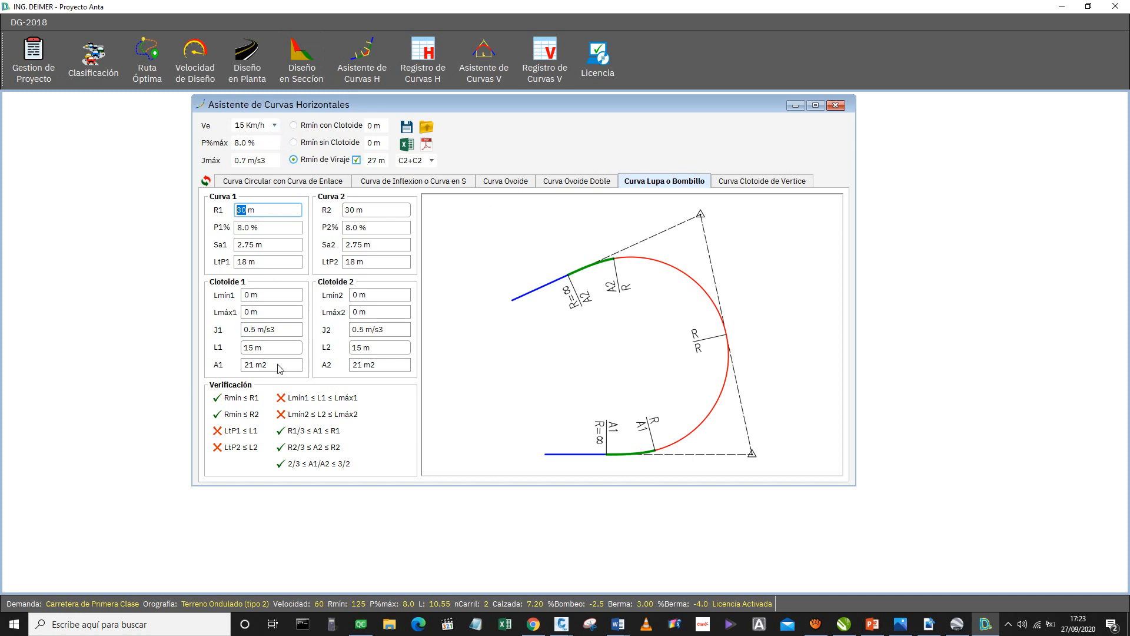
Reset the clothoid lengths L1 and L2 to 0 m.
{"action": "scroll", "coordinate": [284, 352], "scroll_direction": "down", "scroll_amount": 2}
{"action": "scroll", "coordinate": [285, 352], "scroll_direction": "down", "scroll_amount": 1}
{"action": "left_click", "coordinate": [386, 348]}
{"action": "scroll", "coordinate": [386, 347], "scroll_direction": "down", "scroll_amount": 2}
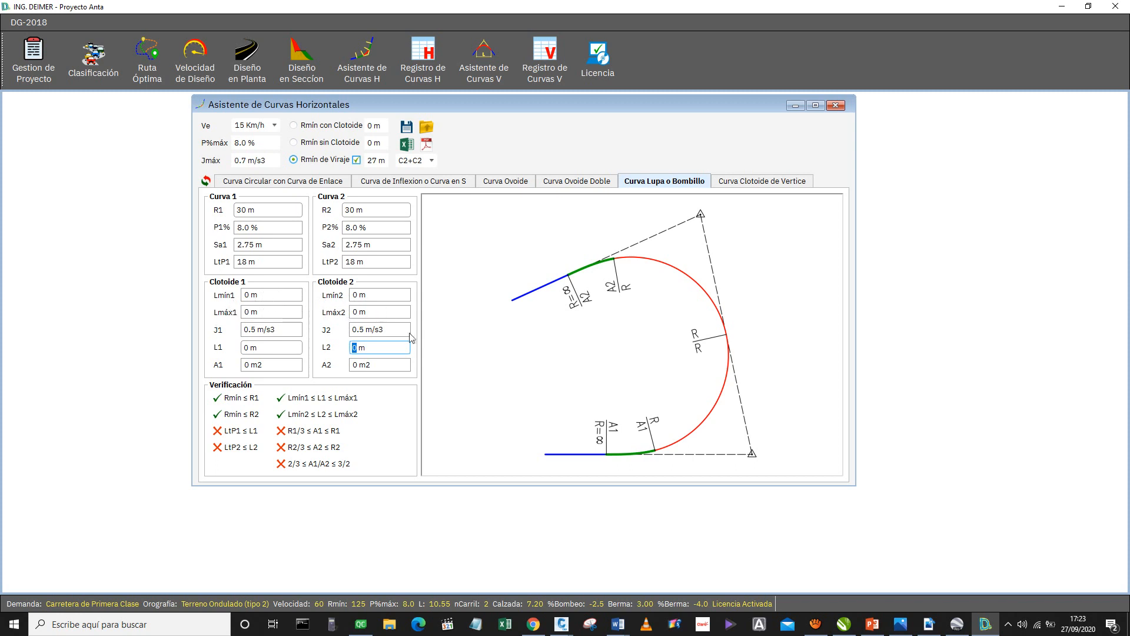
Compare the volteo curve with and without clothoids, leaving the clothoid option for Rmín de Viraje disabled.
{"action": "left_click", "coordinate": [357, 163]}
{"action": "left_click", "coordinate": [357, 163]}
{"action": "left_click", "coordinate": [287, 348]}
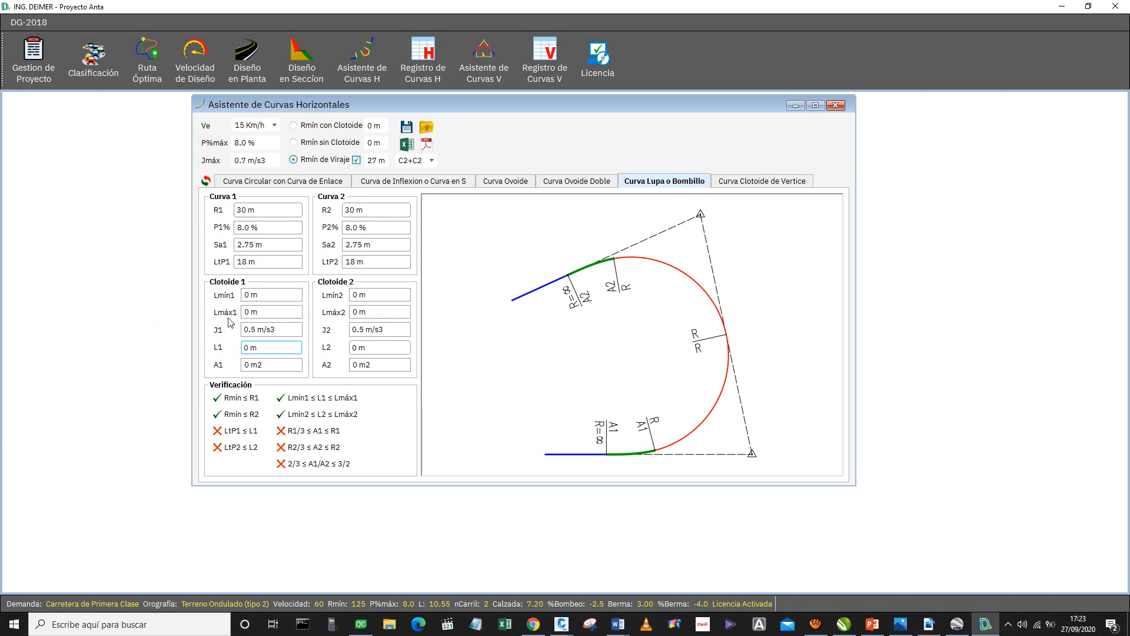
{"action": "left_click", "coordinate": [357, 159]}
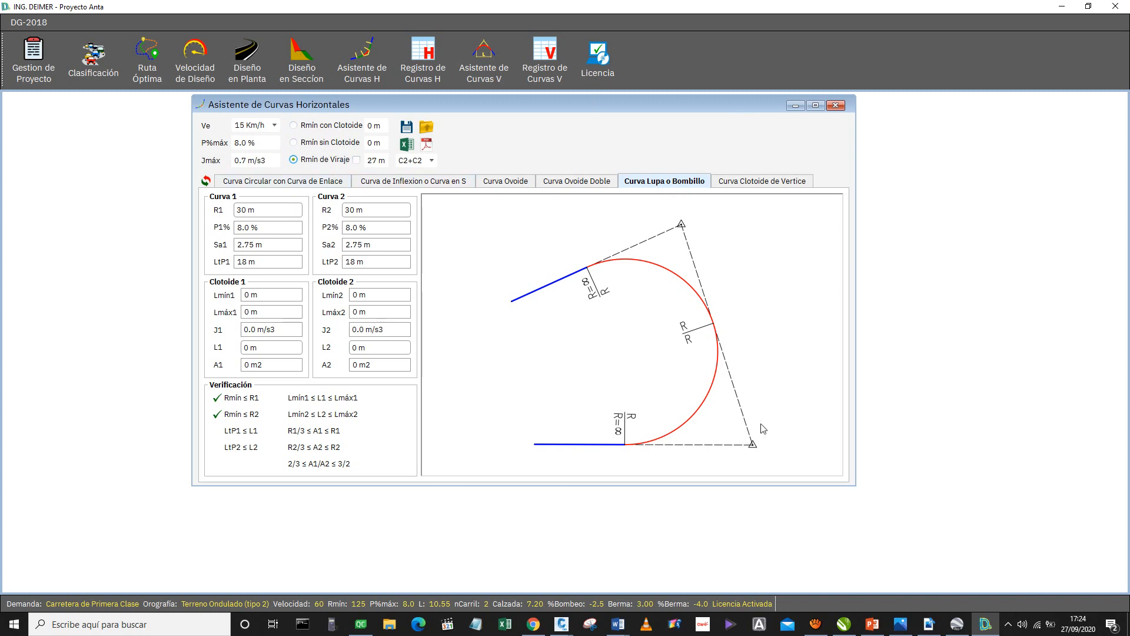
{"action": "left_click", "coordinate": [265, 213]}
Switch to Civil 3D, maximize it with Gradiente.dwg, and start a new alignment with the alignment creation tools.
{"action": "key", "text": "super+Left"}
{"action": "key", "text": "super+Up"}
{"action": "mouse_move", "coordinate": [561, 624]}
{"action": "left_click", "coordinate": [617, 596]}
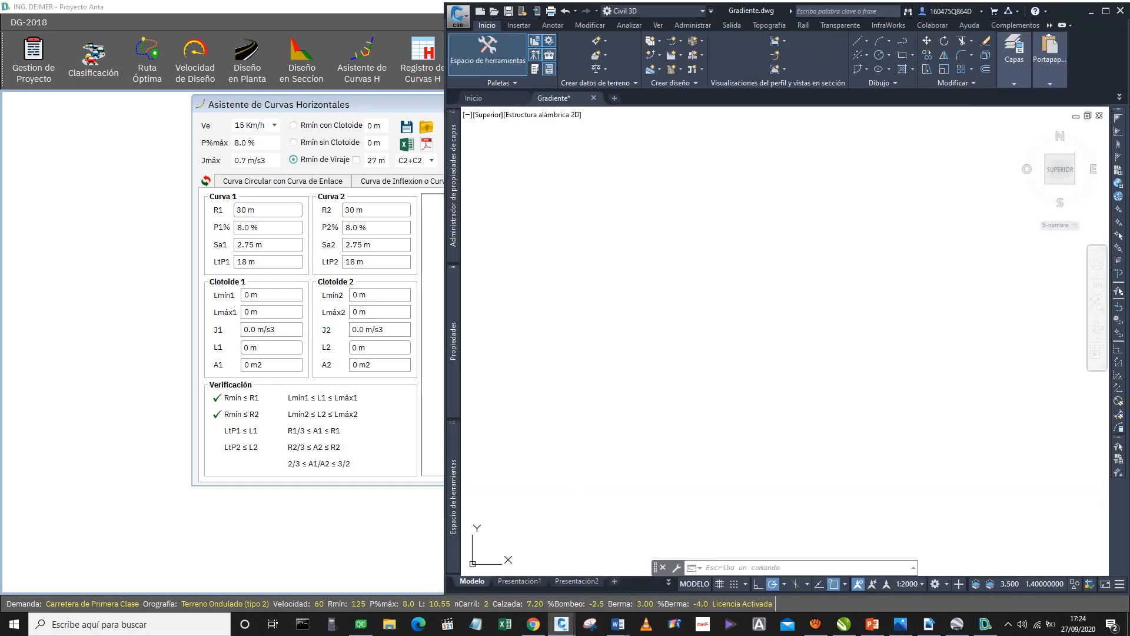
{"action": "left_click", "coordinate": [1105, 10]}
{"action": "left_click", "coordinate": [314, 40]}
{"action": "left_click", "coordinate": [361, 56]}
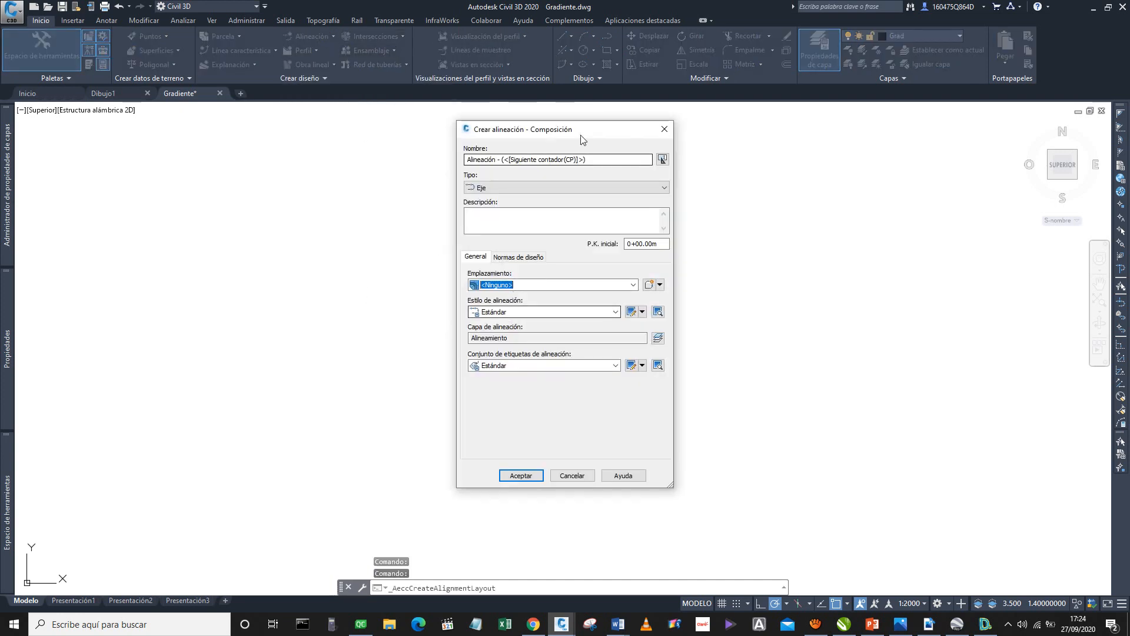
Create the alignment named Curva Volteo with the alineamiento ploteo style and the etiquetas de alineacion diseño label set.
{"action": "type", "text": "Cu"}
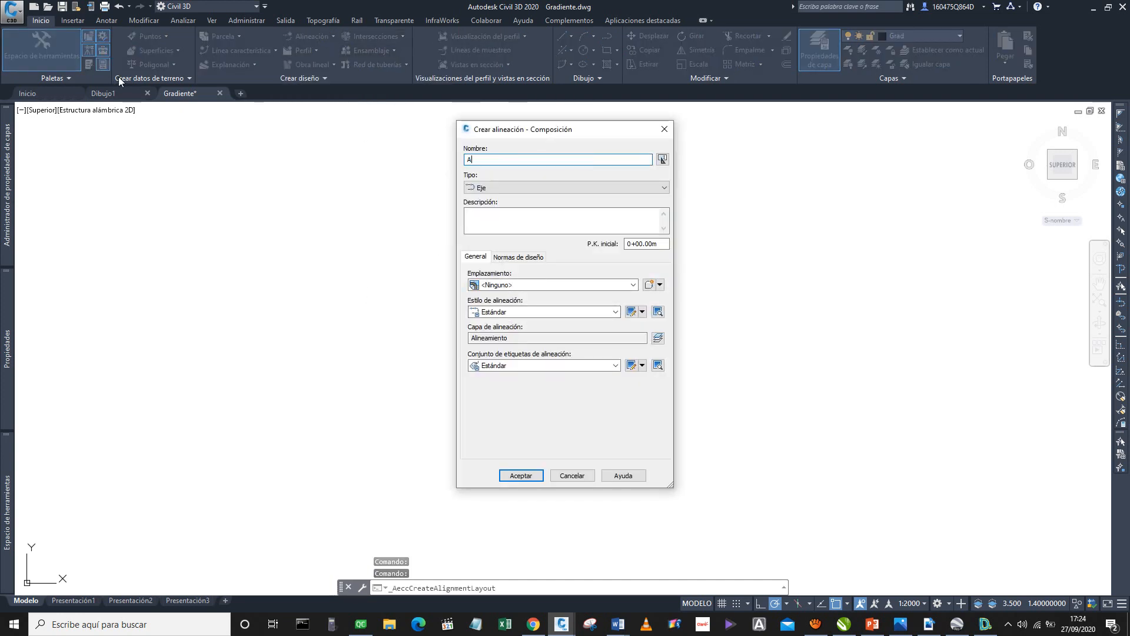
{"action": "type", "text": "rva Volteo"}
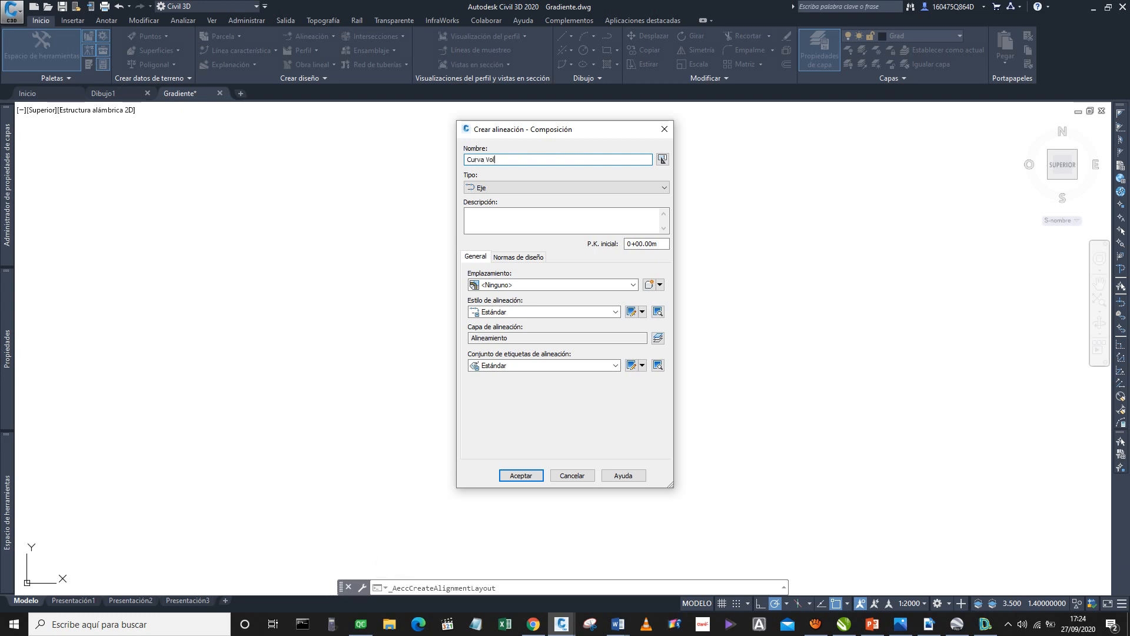
{"action": "left_click", "coordinate": [605, 313]}
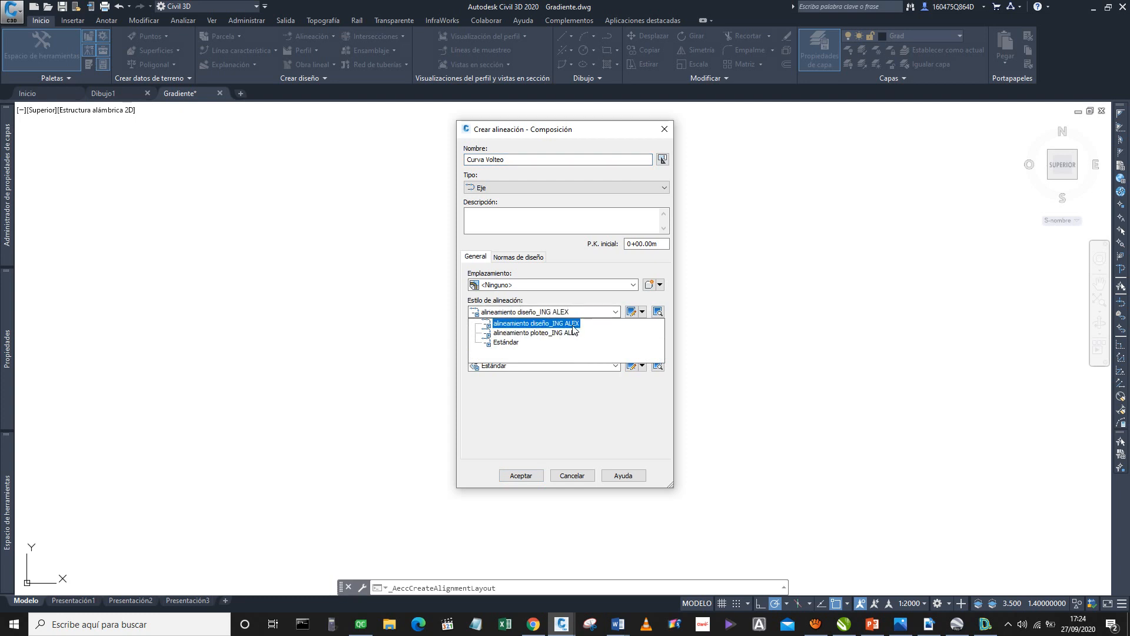
{"action": "left_click", "coordinate": [565, 323]}
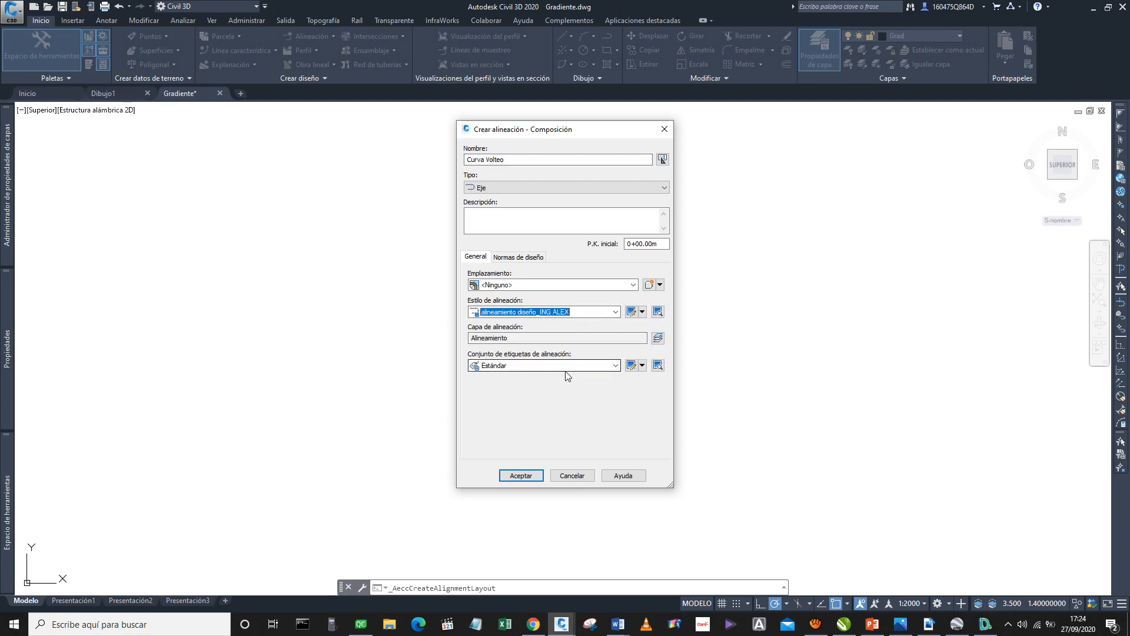
{"action": "left_click", "coordinate": [562, 365]}
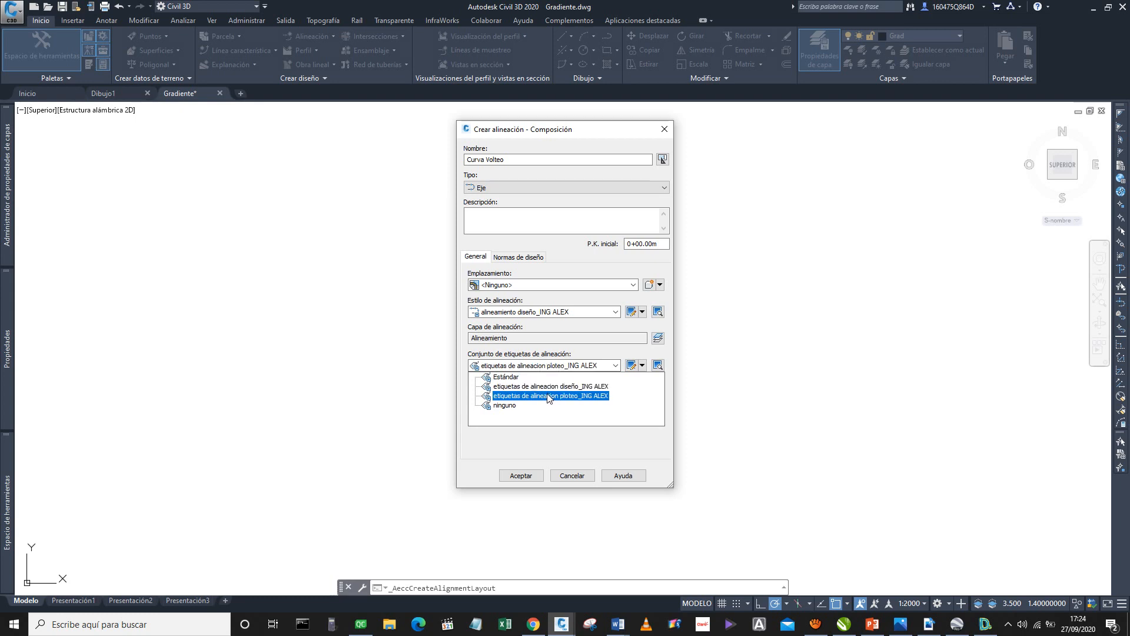
{"action": "left_click", "coordinate": [566, 313]}
{"action": "left_click", "coordinate": [536, 333]}
{"action": "left_click", "coordinate": [562, 366]}
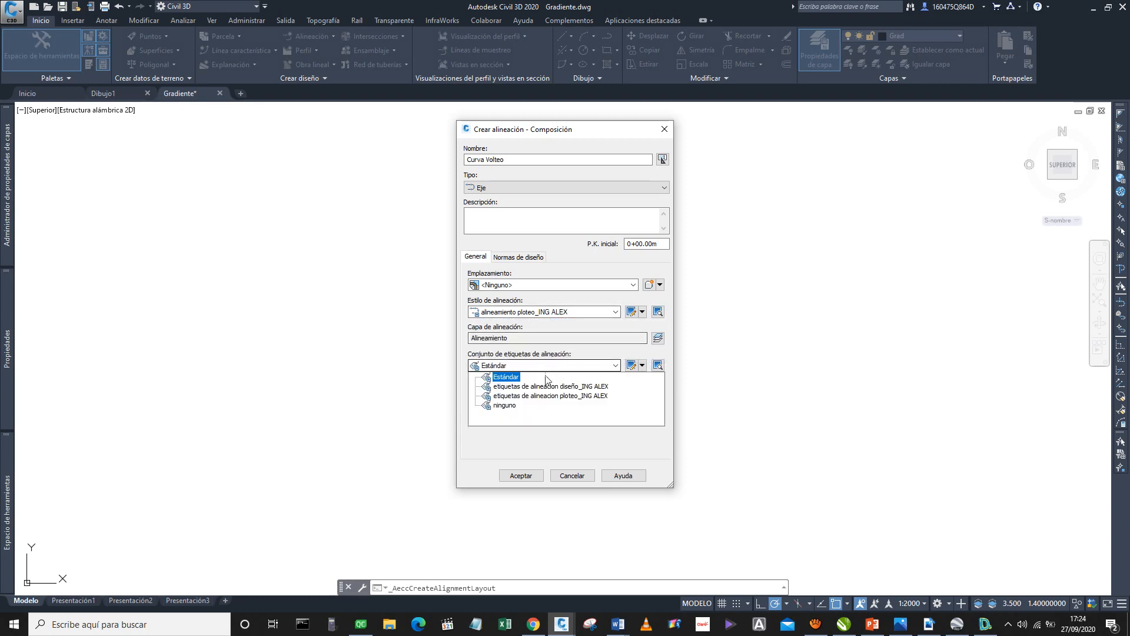
{"action": "left_click", "coordinate": [544, 396]}
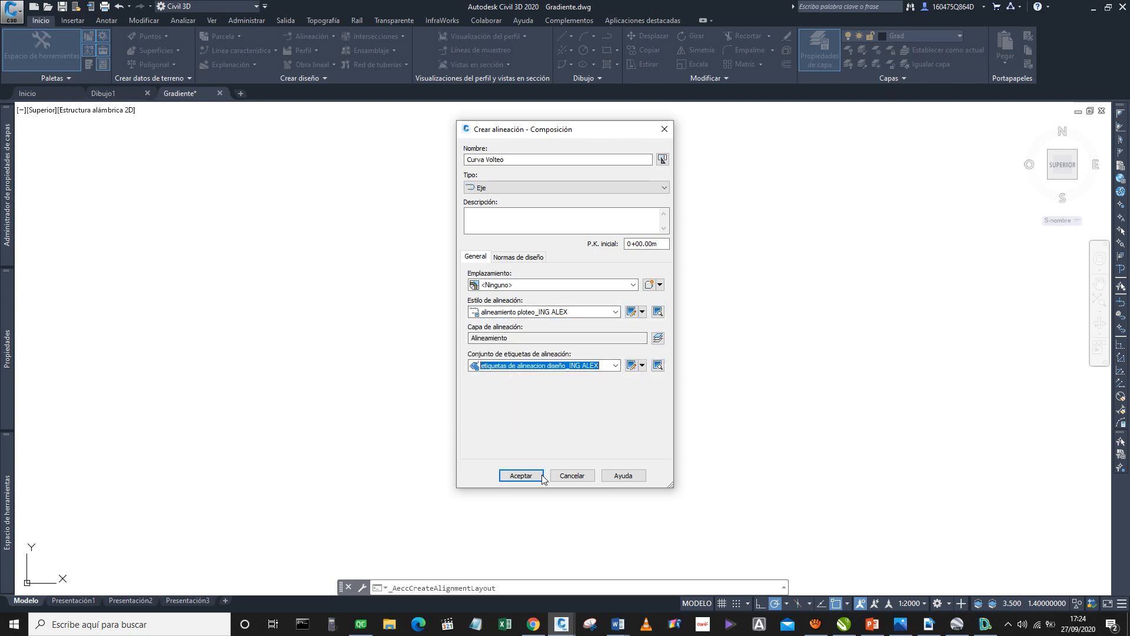
{"action": "left_click", "coordinate": [526, 476]}
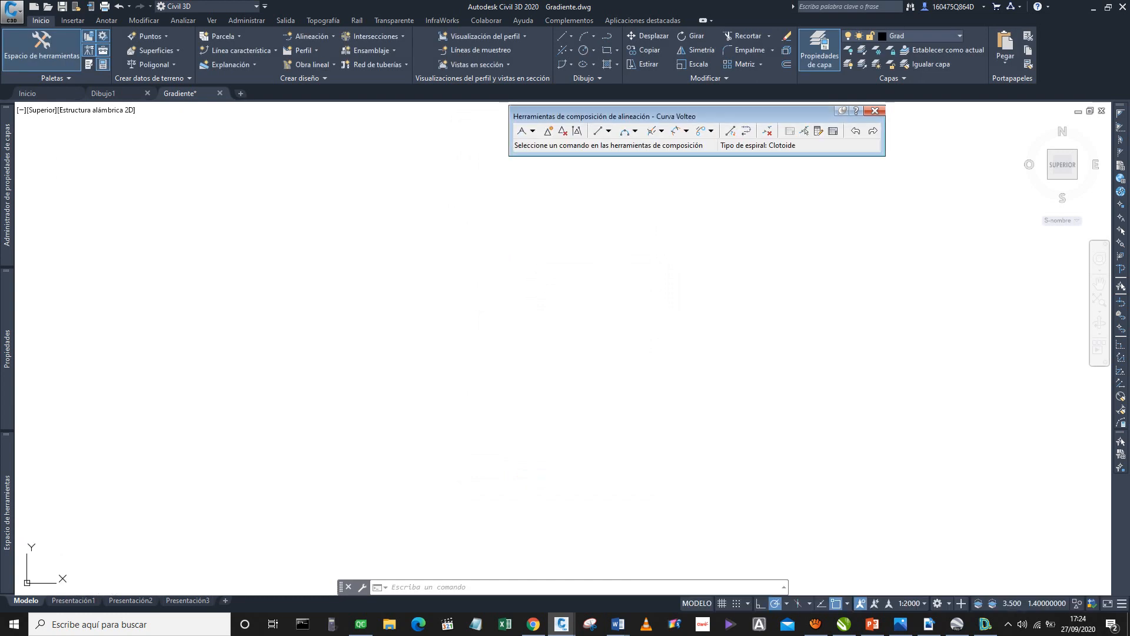
Draw the entry tangent as a two-point fixed line, horizontal and 80 m long.
{"action": "left_click", "coordinate": [597, 130]}
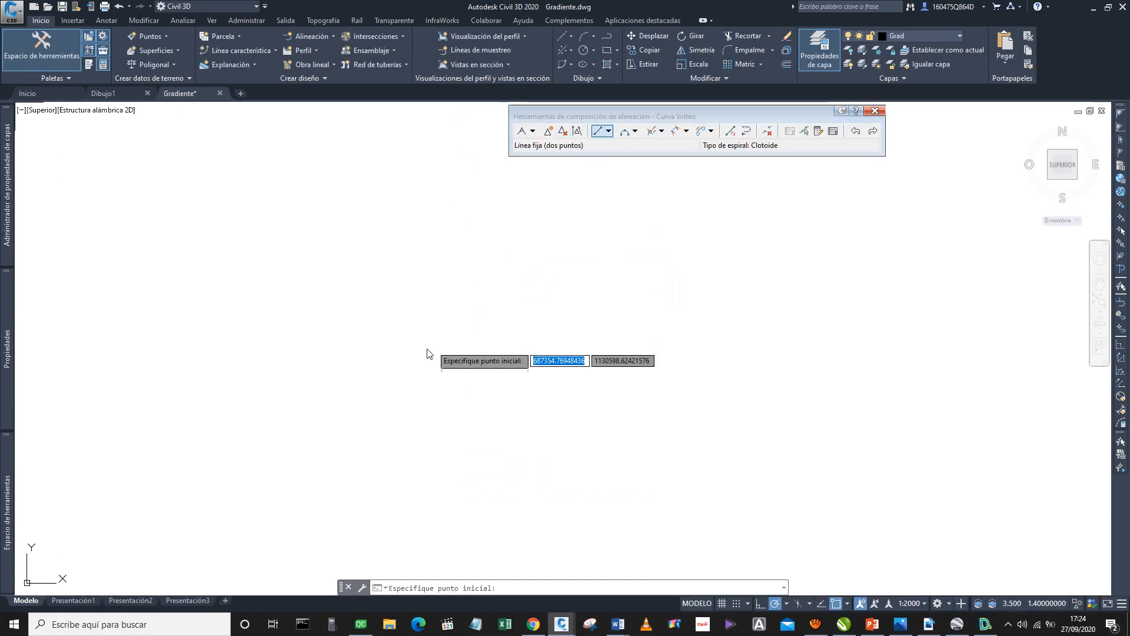
{"action": "left_click", "coordinate": [348, 371]}
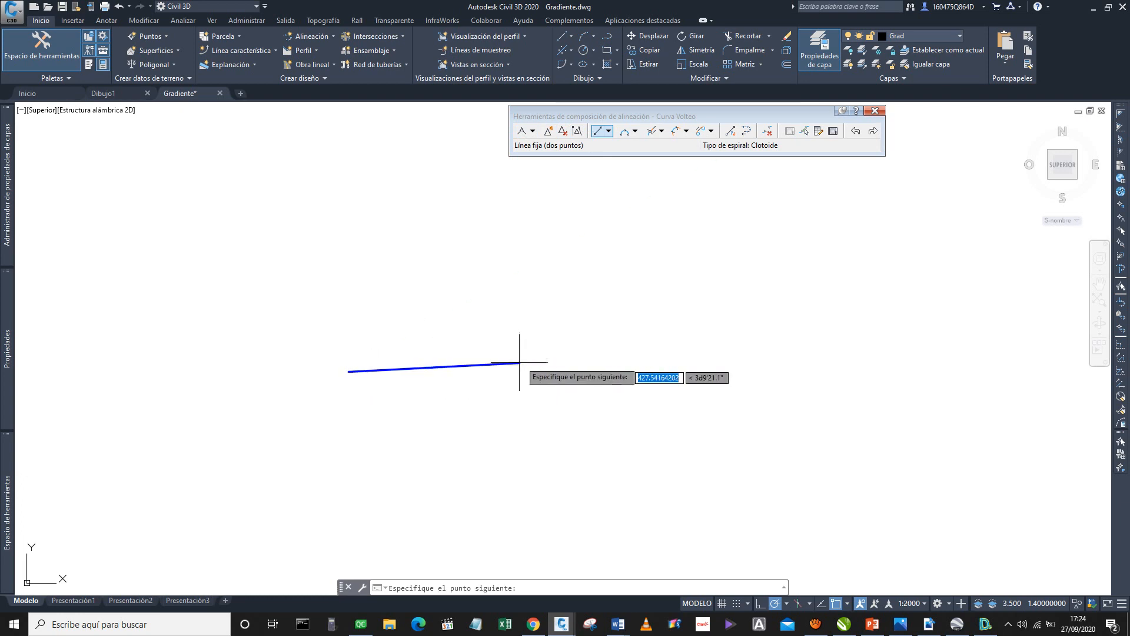
{"action": "scroll", "coordinate": [396, 372], "scroll_direction": "up", "scroll_amount": 4}
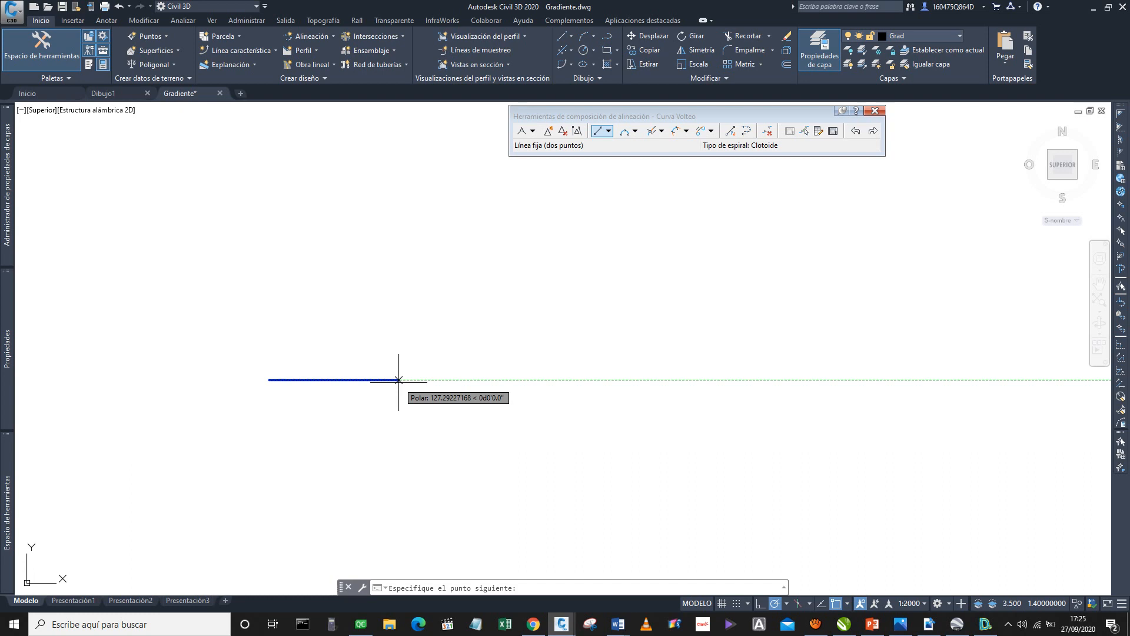
{"action": "type", "text": "8"}
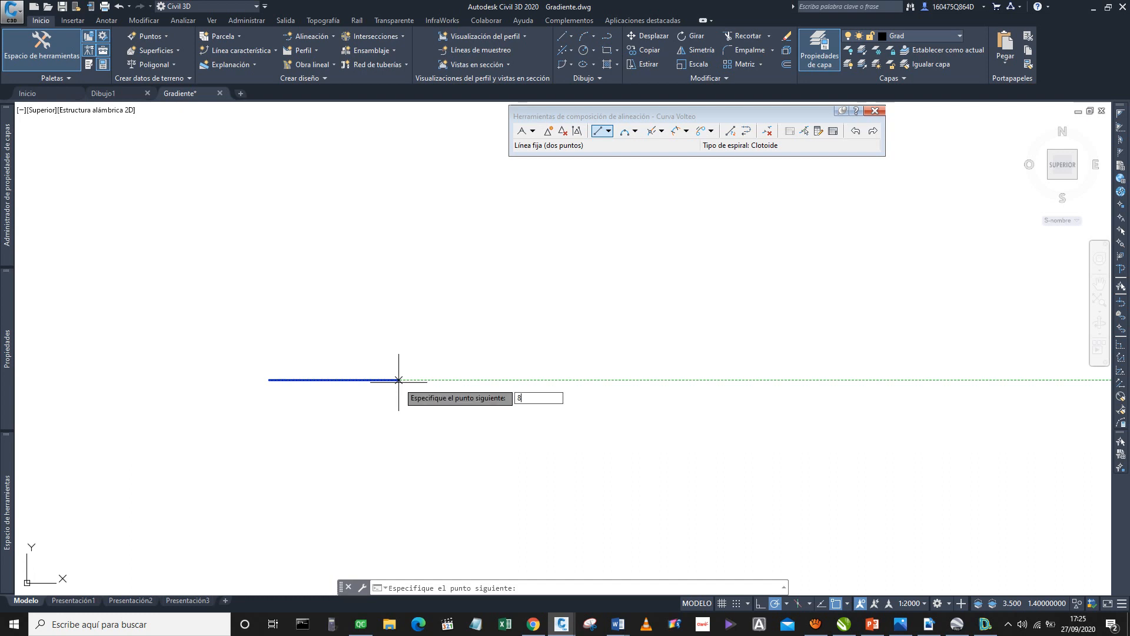
{"action": "key", "text": "Return"}
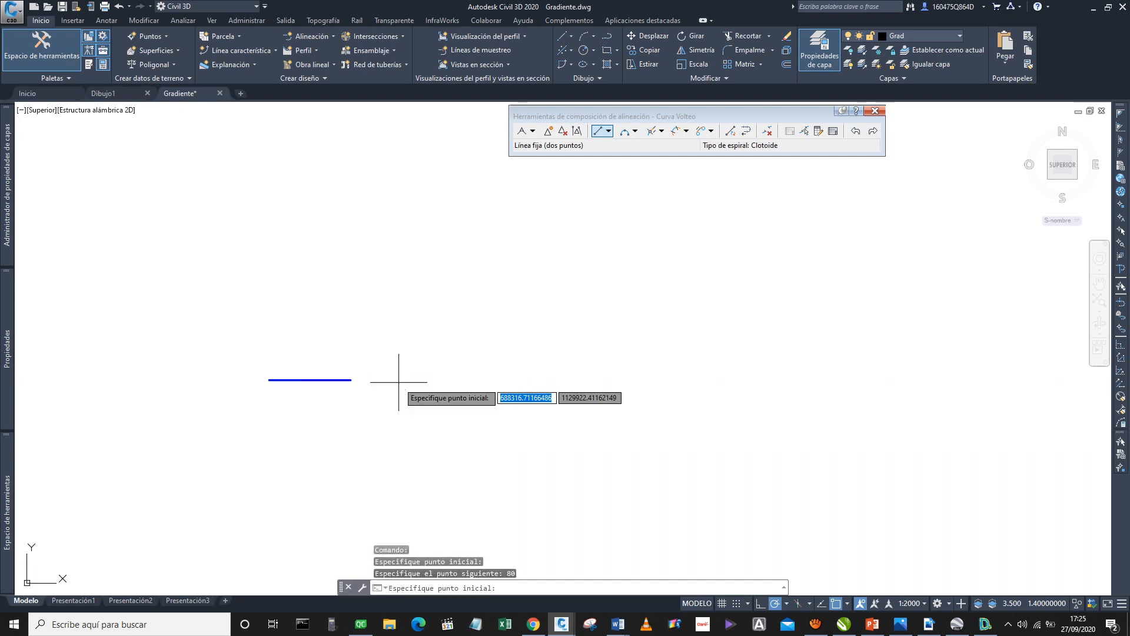
{"action": "key", "text": "Escape"}
Begin a floating curve by radius and length from the tangent's east end, counterclockwise, using the 30 m radius from the DG-2018 assistant.
{"action": "scroll", "coordinate": [346, 379], "scroll_direction": "up", "scroll_amount": 5}
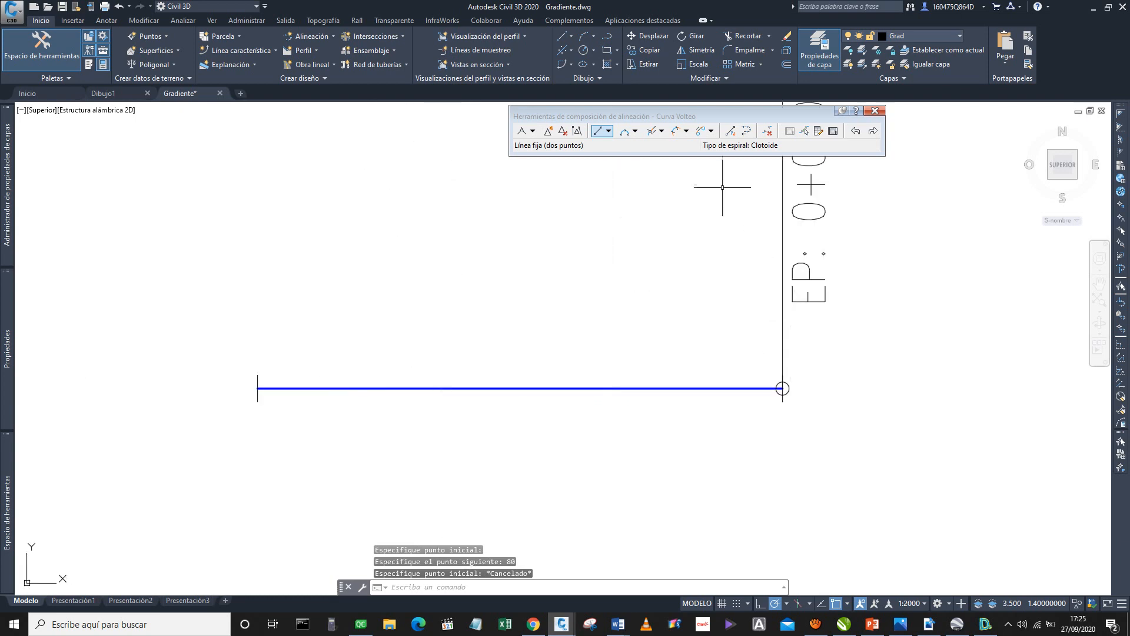
{"action": "left_click", "coordinate": [635, 131]}
{"action": "mouse_move", "coordinate": [795, 198]}
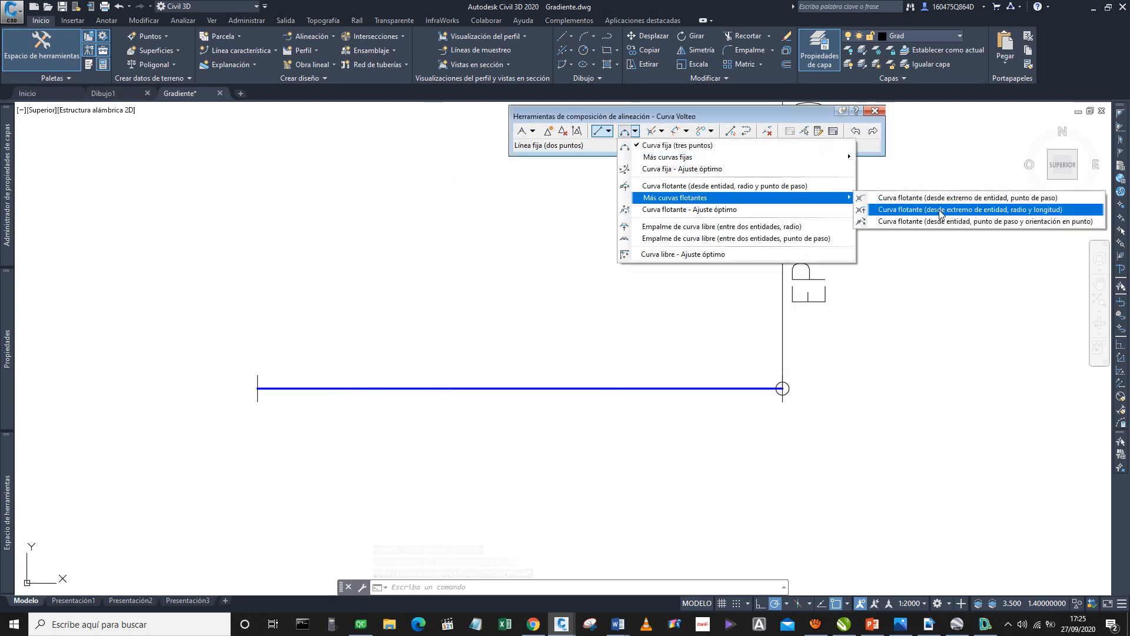
{"action": "left_click", "coordinate": [939, 212]}
{"action": "middle_click_drag", "start_coordinate": [906, 330], "coordinate": [703, 323]}
{"action": "left_click", "coordinate": [560, 381]}
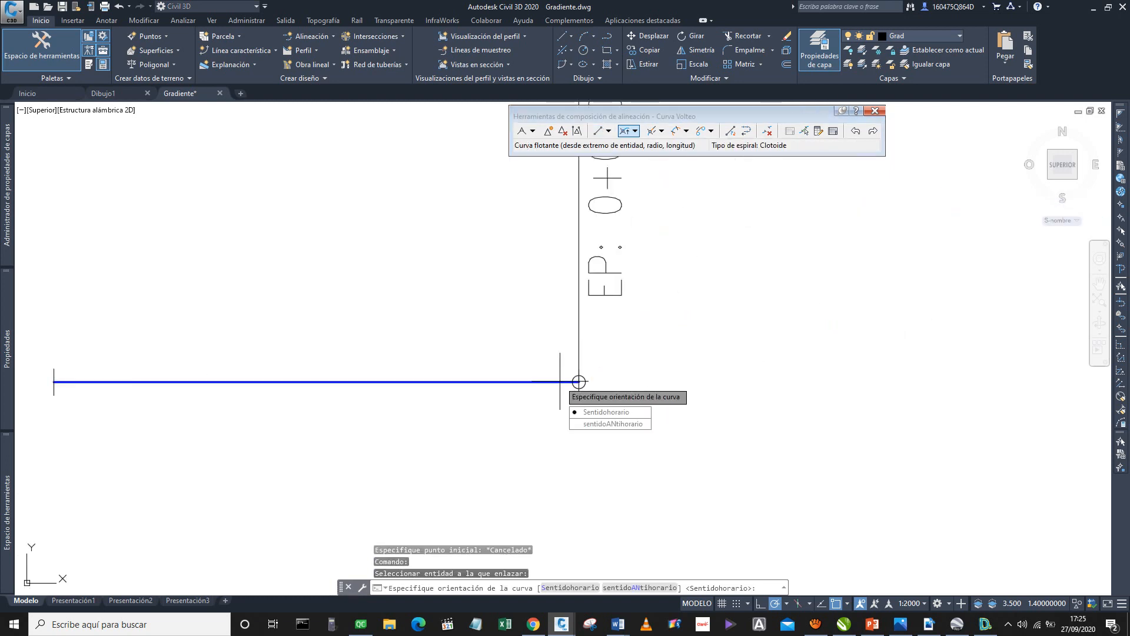
{"action": "left_click", "coordinate": [627, 423]}
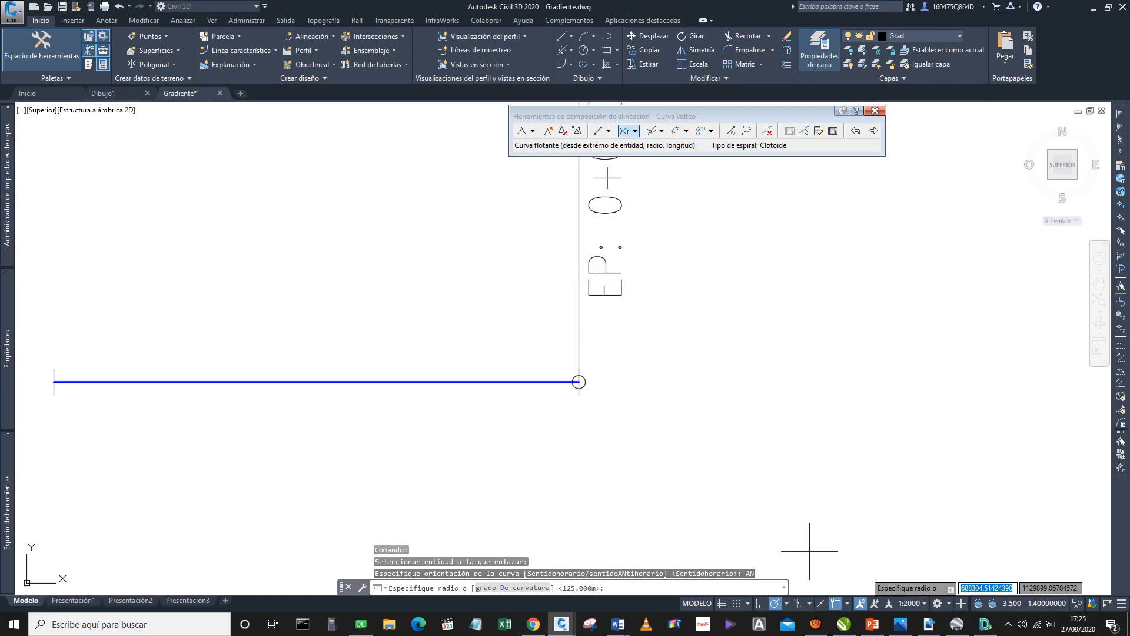
{"action": "left_click", "coordinate": [985, 624]}
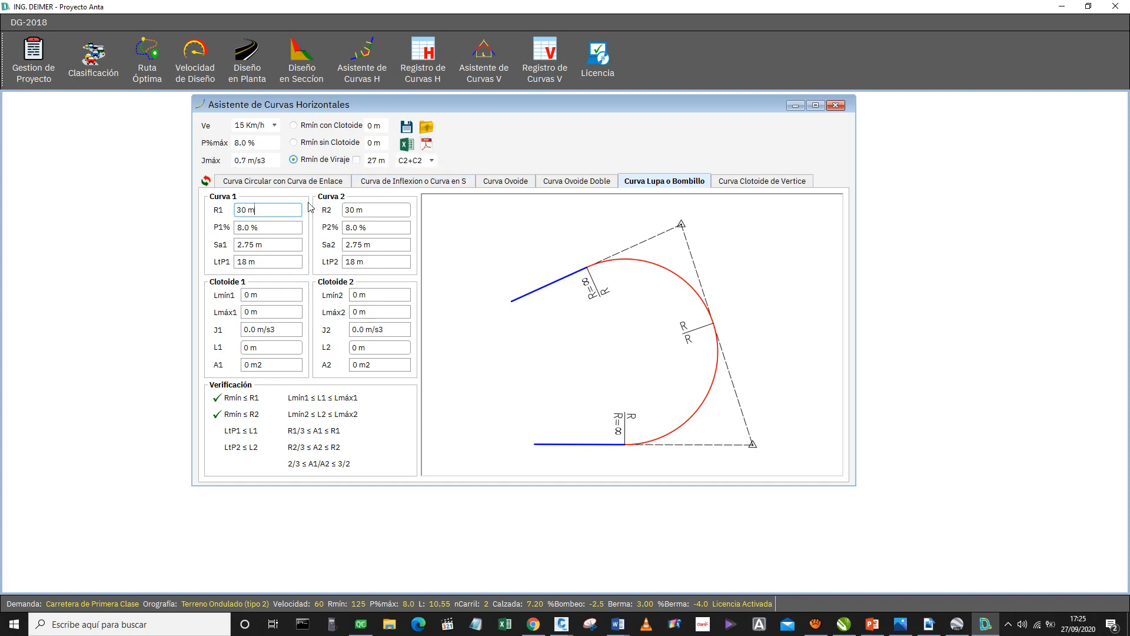
{"action": "left_click", "coordinate": [1062, 7]}
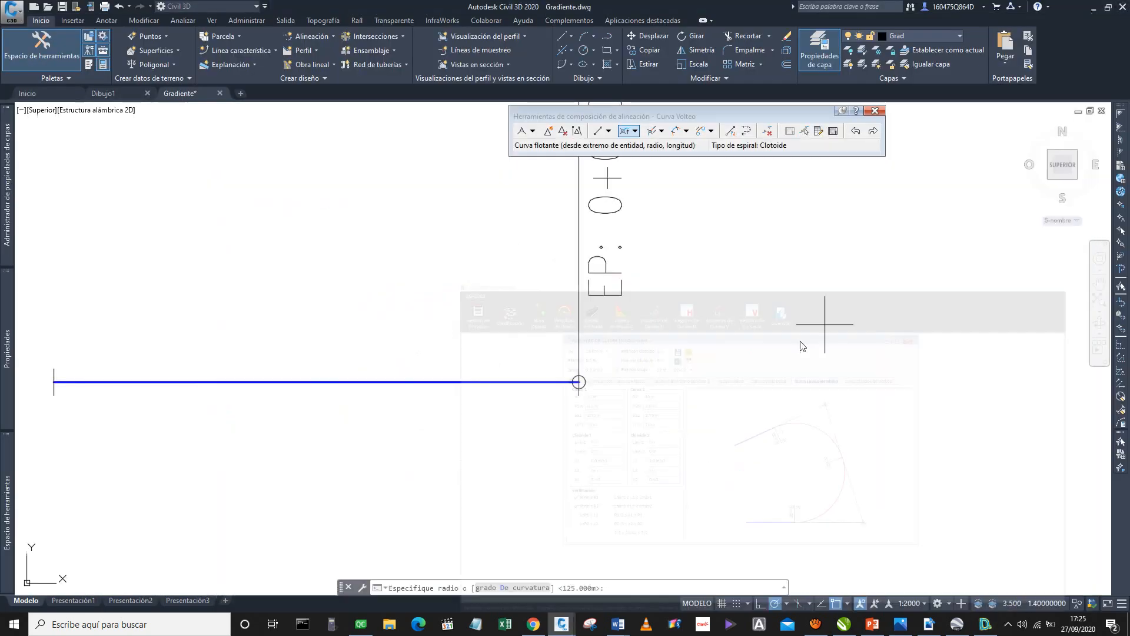
{"action": "type", "text": "30"}
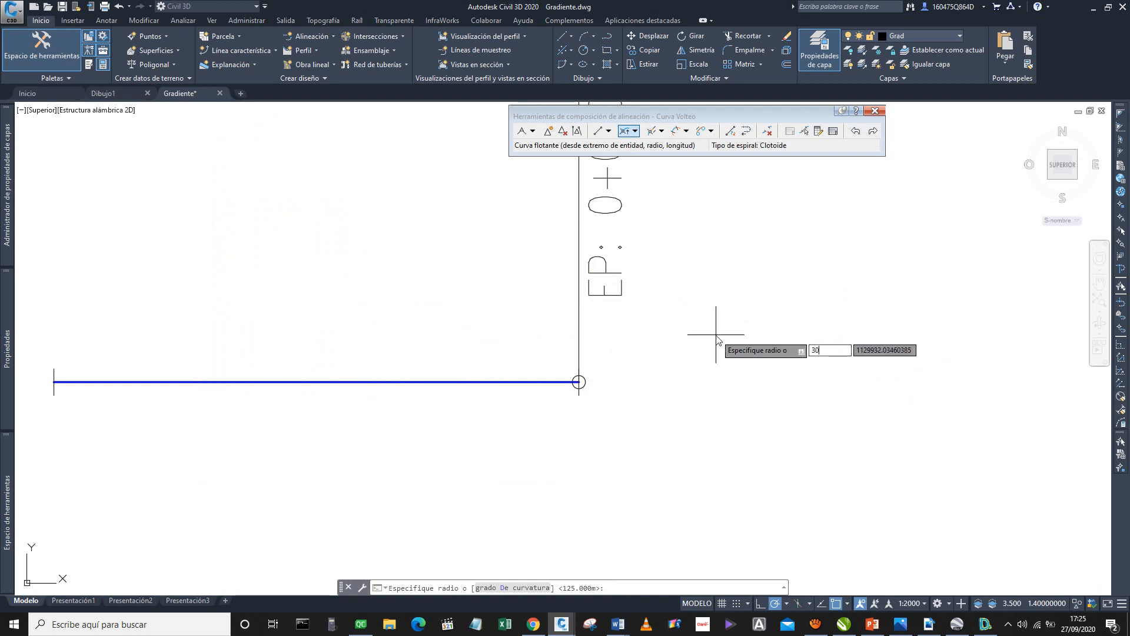
{"action": "key", "text": "Return"}
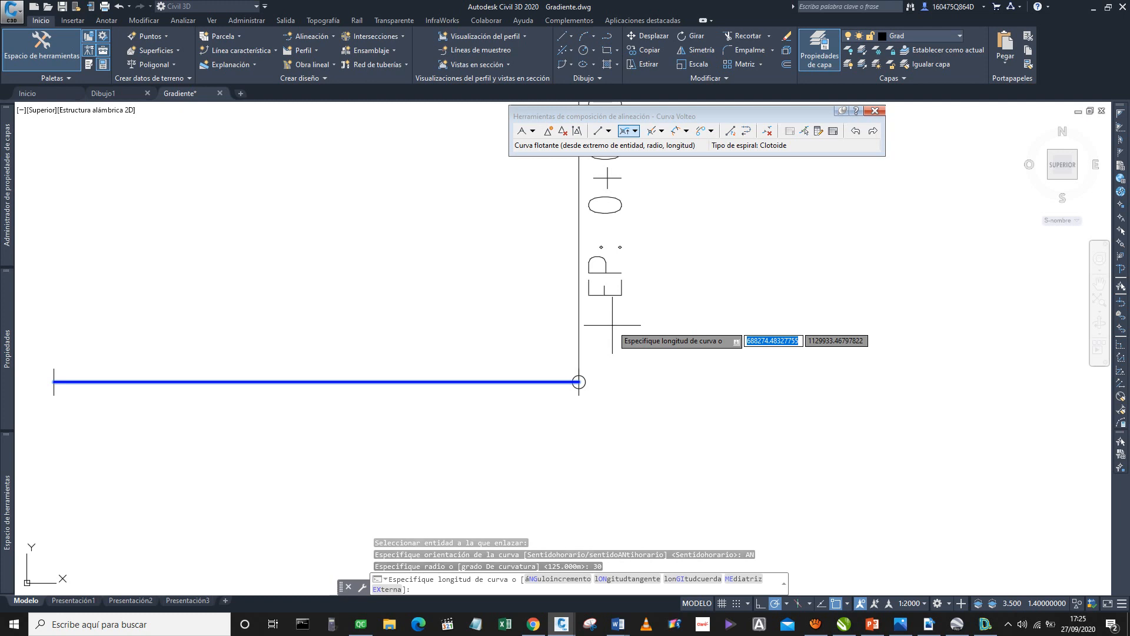
Define the floating curve's length as about 121 m by picking two points, starting from the tangent's end.
{"action": "scroll", "coordinate": [594, 368], "scroll_direction": "up", "scroll_amount": 8}
{"action": "left_click", "coordinate": [520, 323]}
{"action": "scroll", "coordinate": [578, 401], "scroll_direction": "down", "scroll_amount": 5}
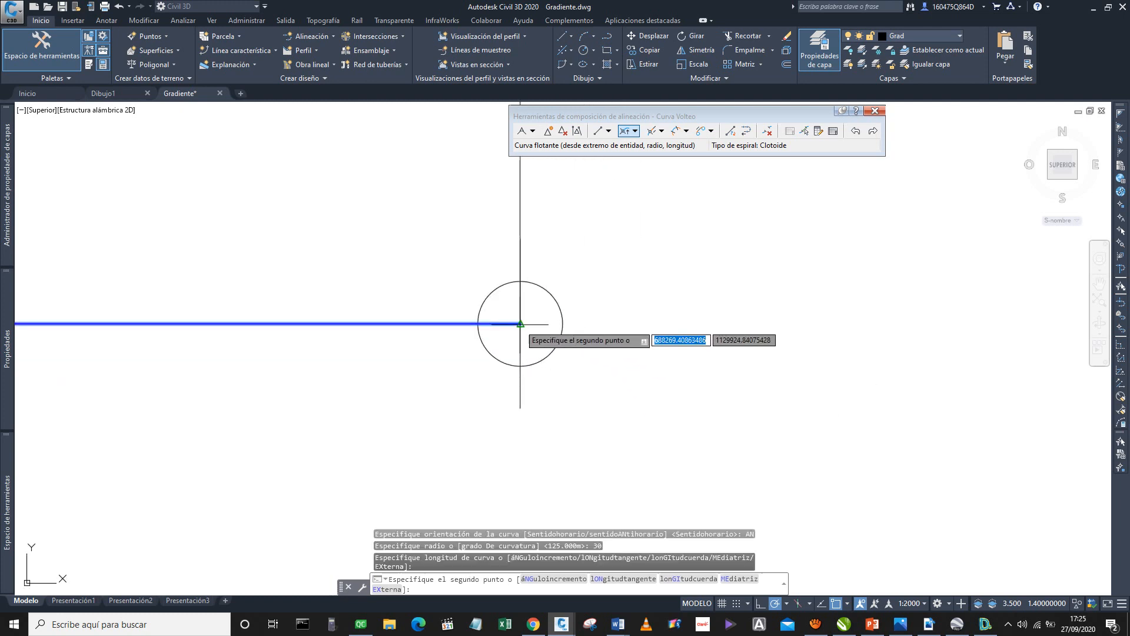
{"action": "scroll", "coordinate": [578, 401], "scroll_direction": "down", "scroll_amount": 4}
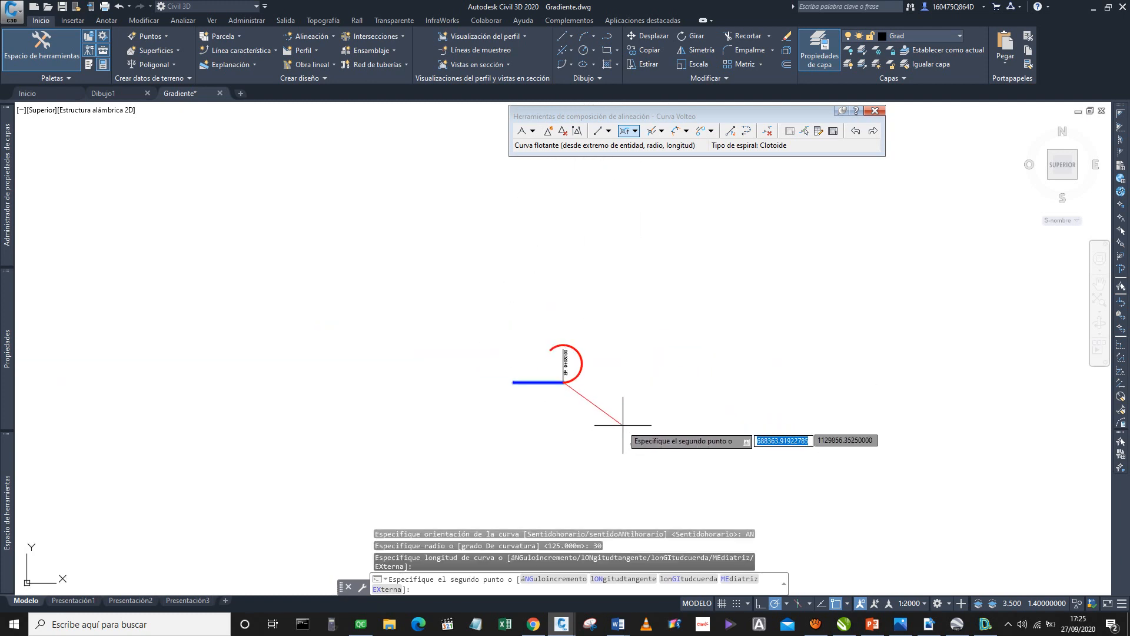
{"action": "scroll", "coordinate": [624, 429], "scroll_direction": "up", "scroll_amount": 2}
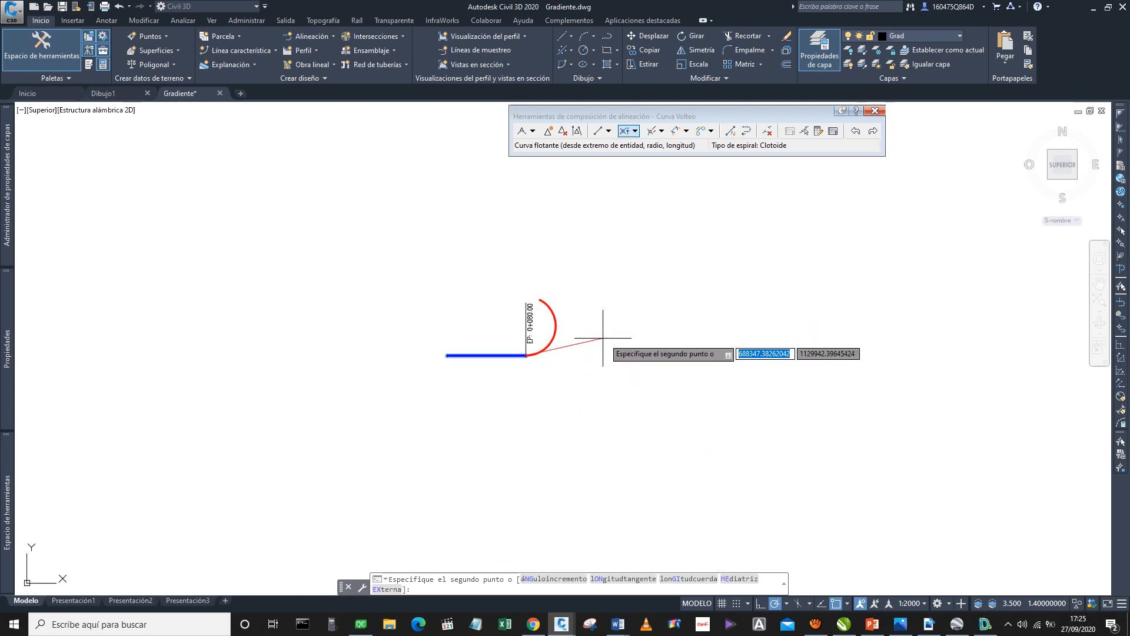
{"action": "left_click", "coordinate": [646, 348]}
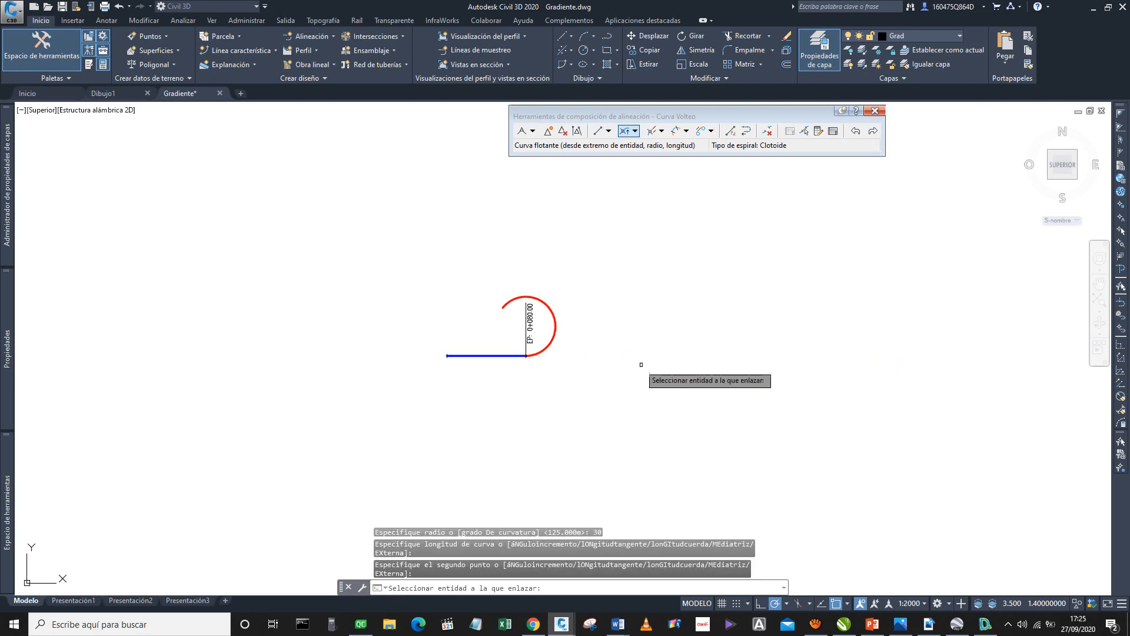
Switch to PowerPoint, review the CURVAS DE VOLTEO - RETORNO slide, and return to Civil 3D.
{"action": "left_click", "coordinate": [873, 624]}
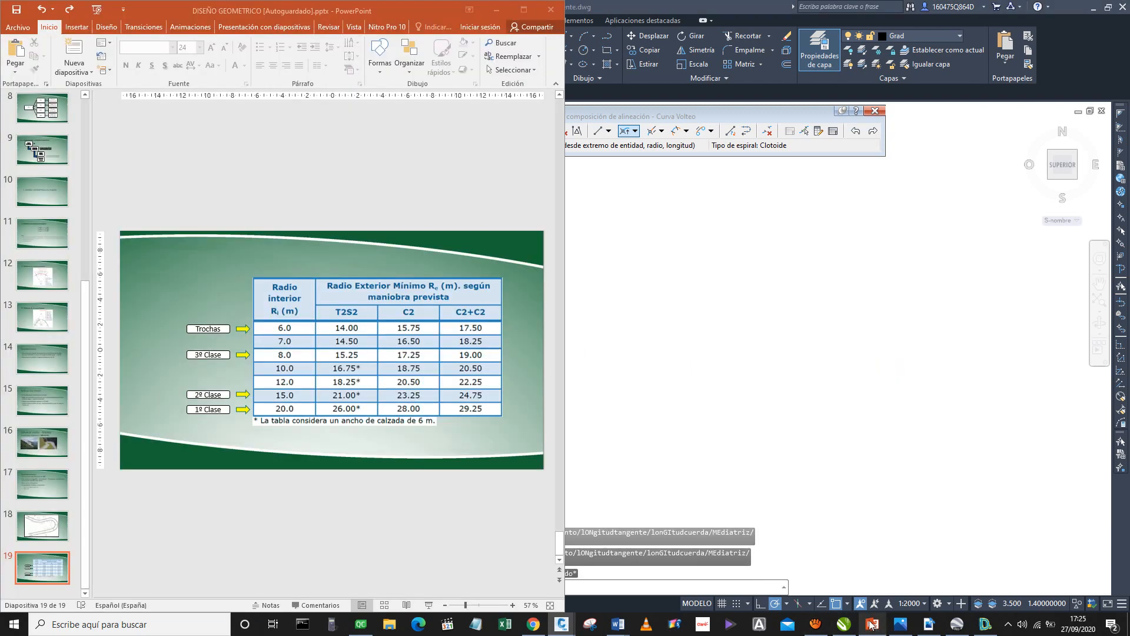
{"action": "left_click", "coordinate": [44, 450]}
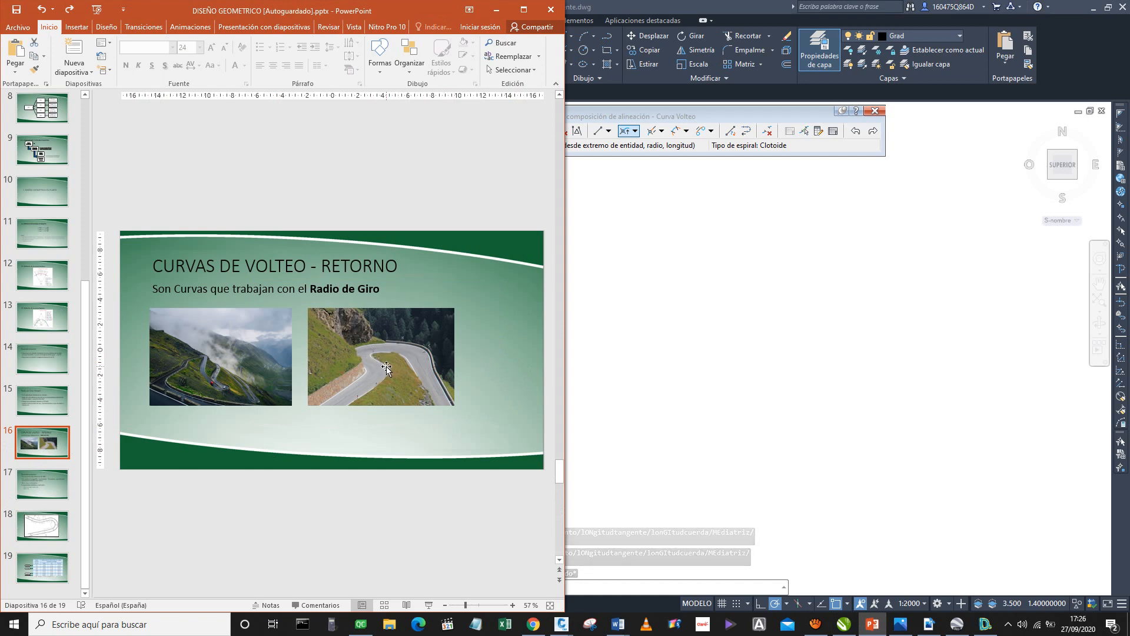
{"action": "left_click", "coordinate": [469, 9]}
{"action": "left_click", "coordinate": [497, 9]}
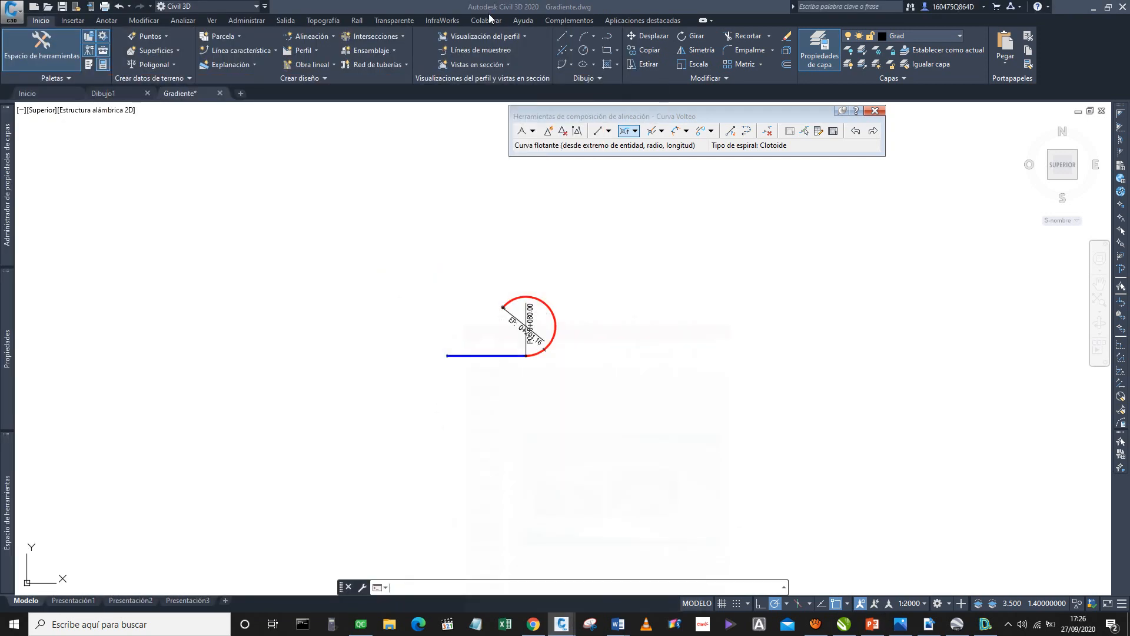
{"action": "middle_click_drag", "start_coordinate": [514, 325], "coordinate": [452, 320]}
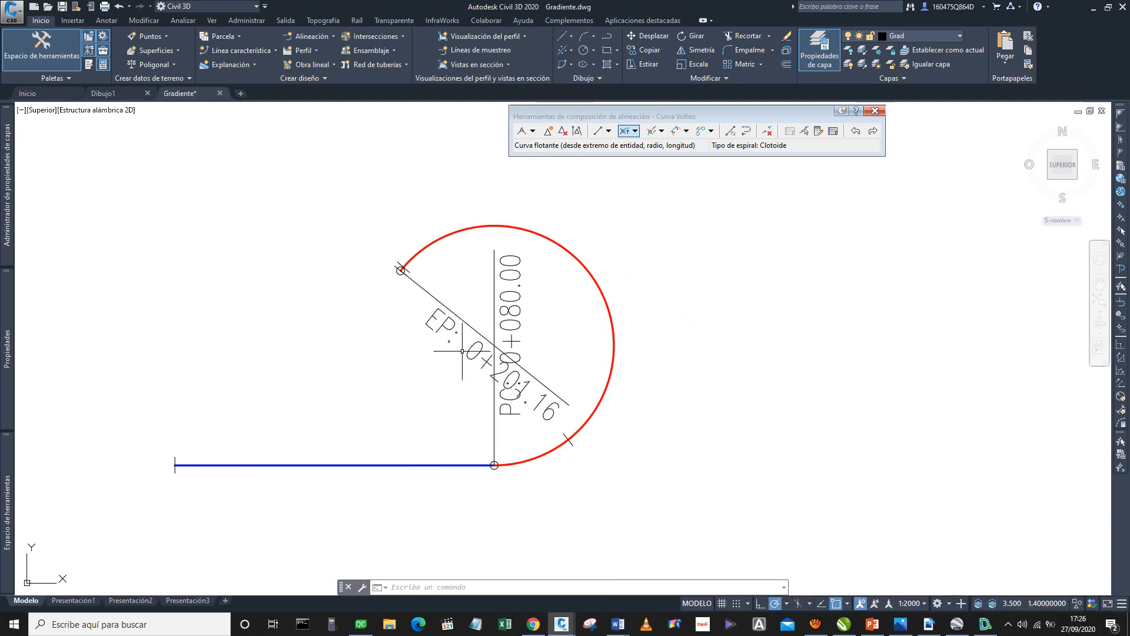
{"action": "left_click", "coordinate": [610, 387]}
{"action": "right_click", "coordinate": [611, 387]}
{"action": "left_click", "coordinate": [612, 346]}
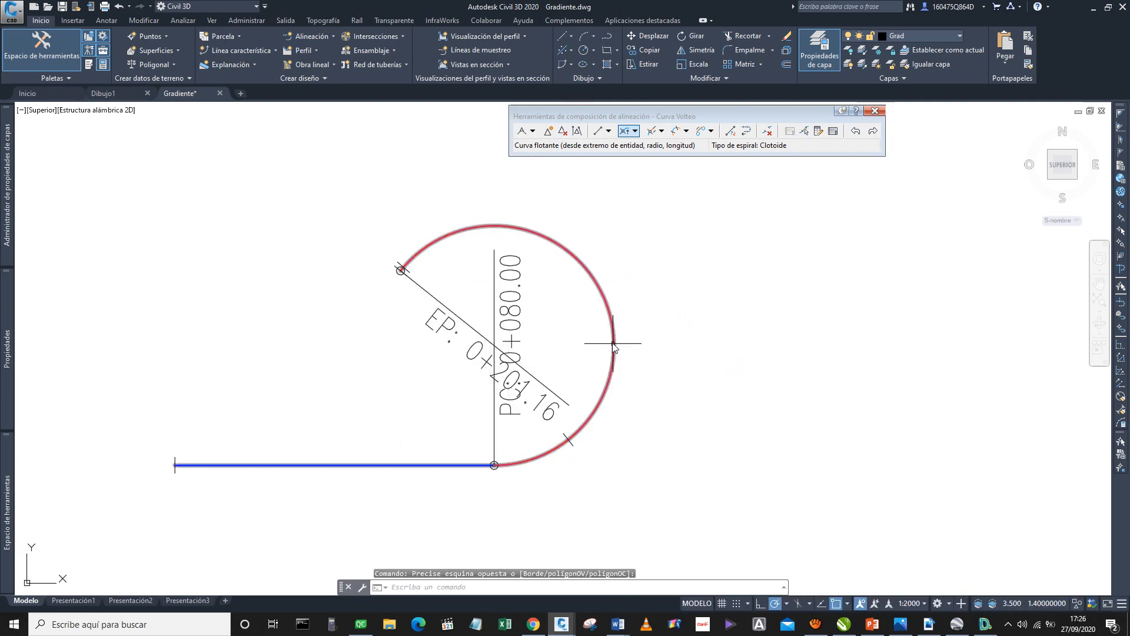
{"action": "right_click", "coordinate": [611, 321]}
{"action": "left_click", "coordinate": [615, 249]}
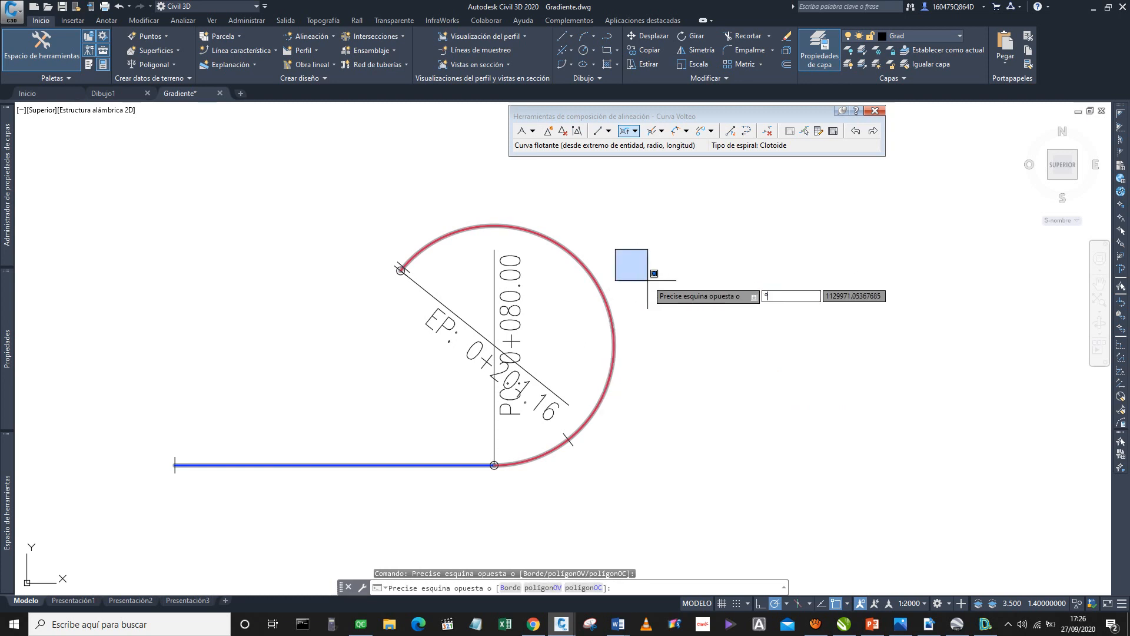
{"action": "key", "text": "Escape"}
{"action": "key", "text": "Escape"}
Set the Curva Volteo alignment's implicit vertex display to Según el cambio en la orientación de la alineación.
{"action": "left_click", "coordinate": [616, 333]}
{"action": "right_click", "coordinate": [615, 334]}
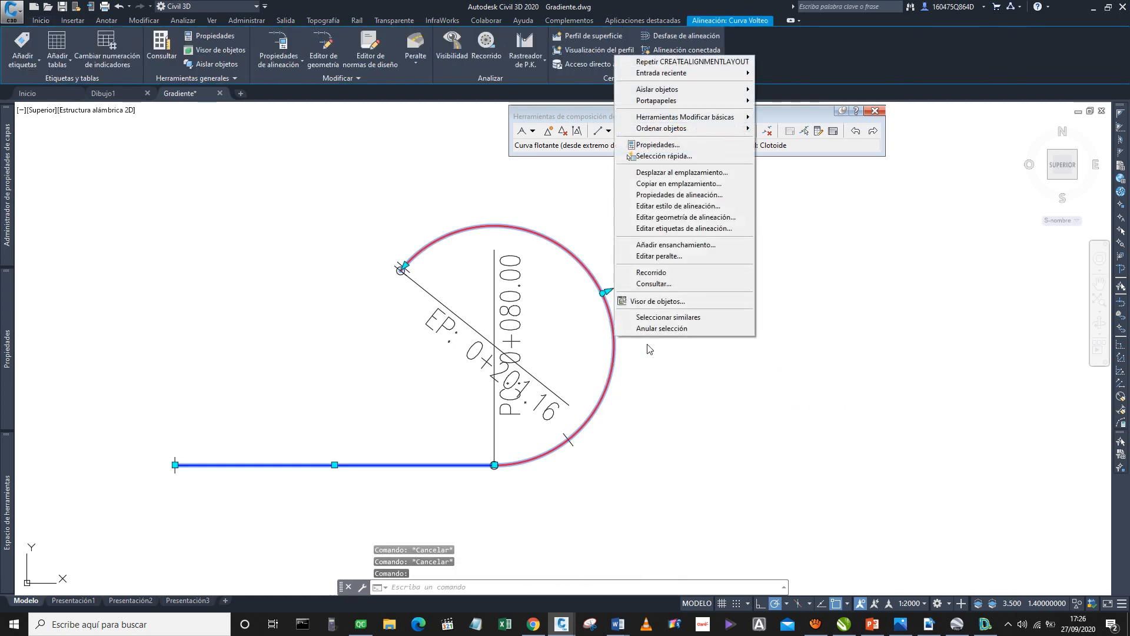
{"action": "left_click", "coordinate": [665, 195]}
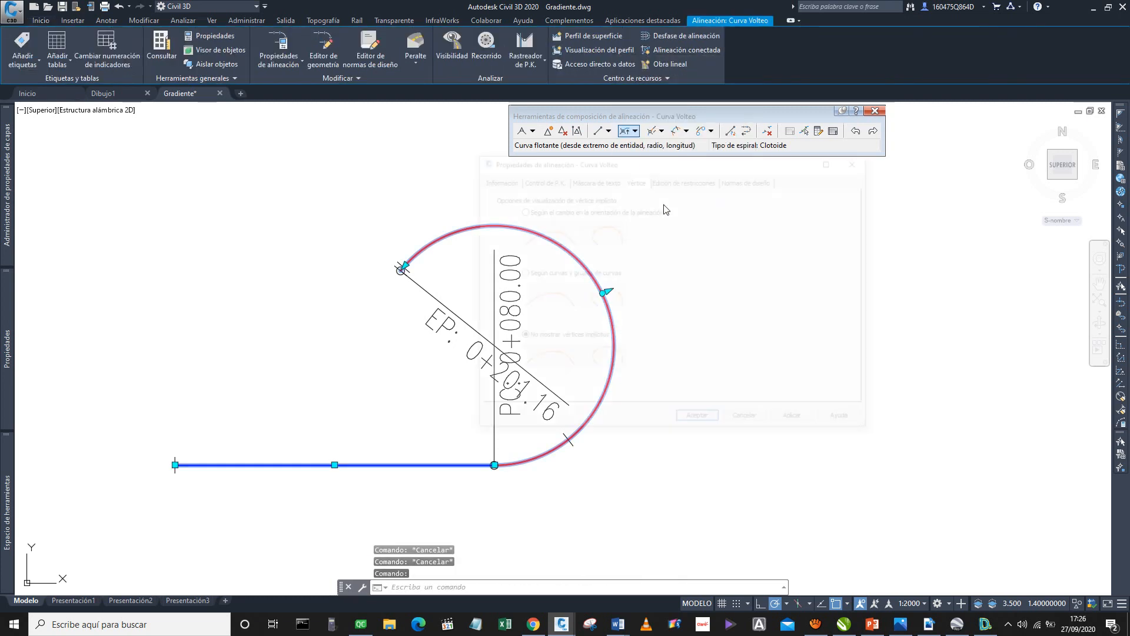
{"action": "left_click", "coordinate": [813, 421]}
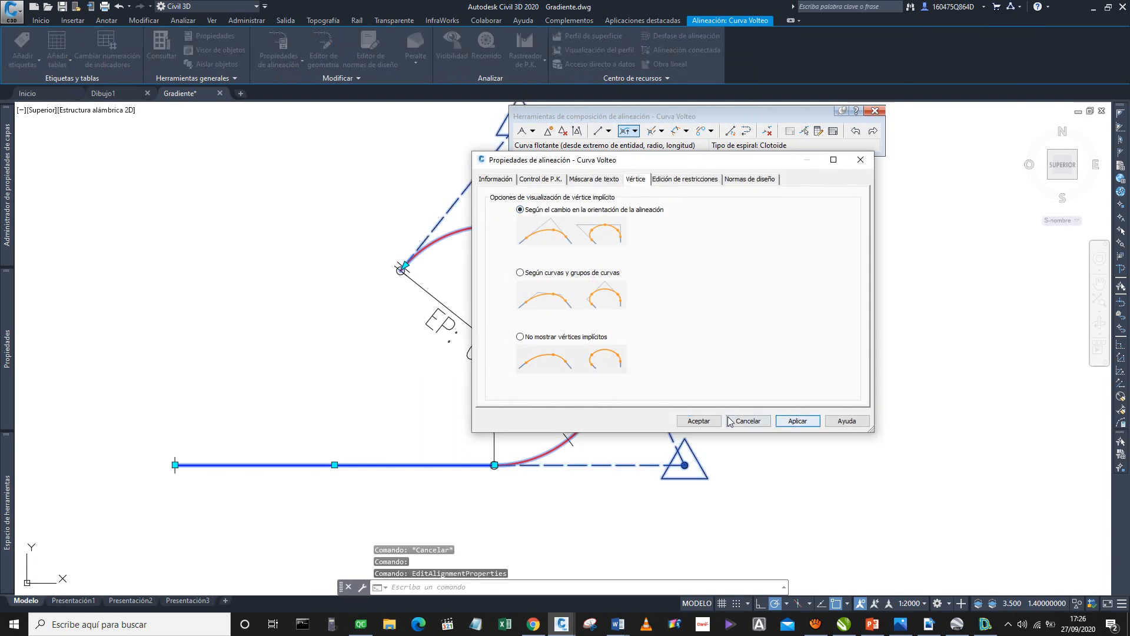
{"action": "left_click", "coordinate": [699, 421]}
{"action": "scroll", "coordinate": [590, 345], "scroll_direction": "down", "scroll_amount": 2}
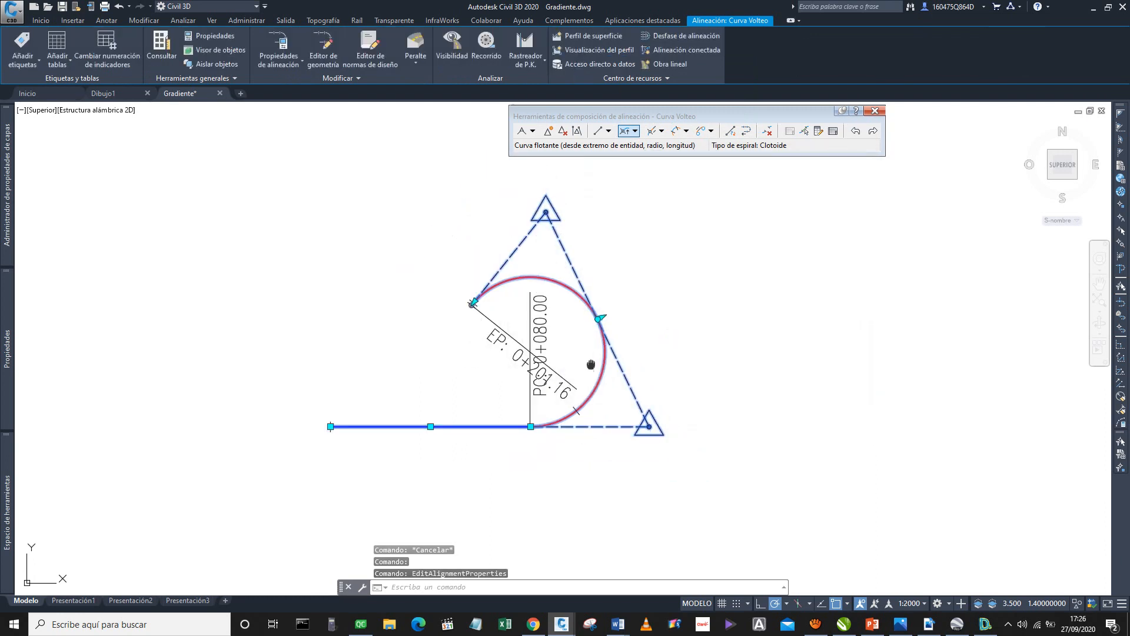
Draw an auxiliary line from the upper vertex point of the alignment to its lower-right vertex point.
{"action": "key", "text": "Escape"}
{"action": "type", "text": "lin"}
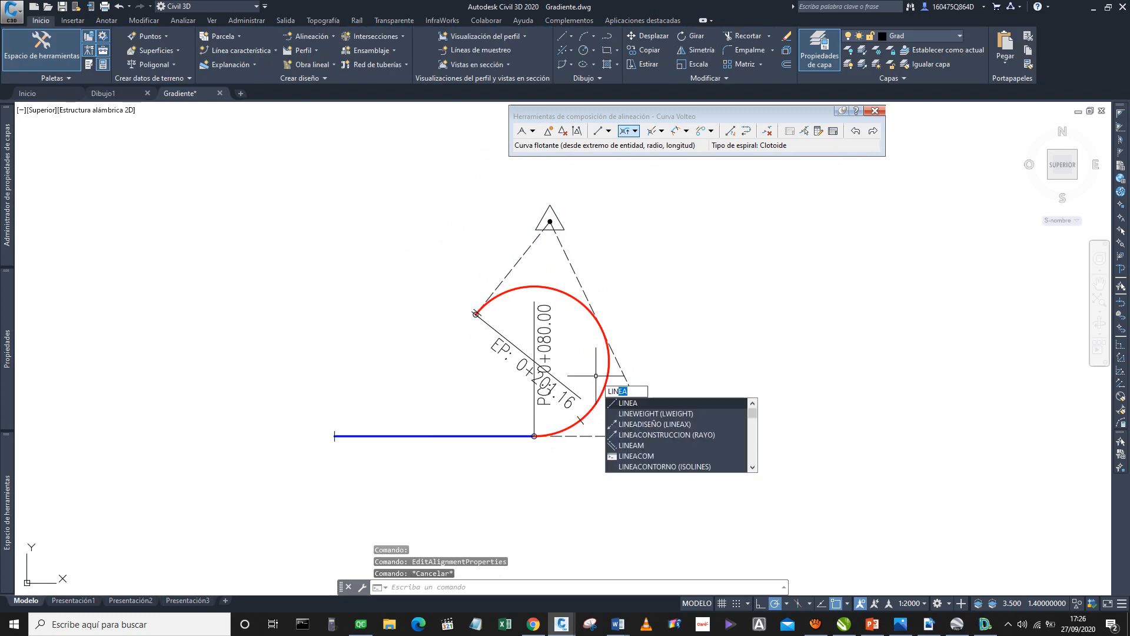
{"action": "key", "text": "Return"}
{"action": "scroll", "coordinate": [560, 225], "scroll_direction": "up", "scroll_amount": 5}
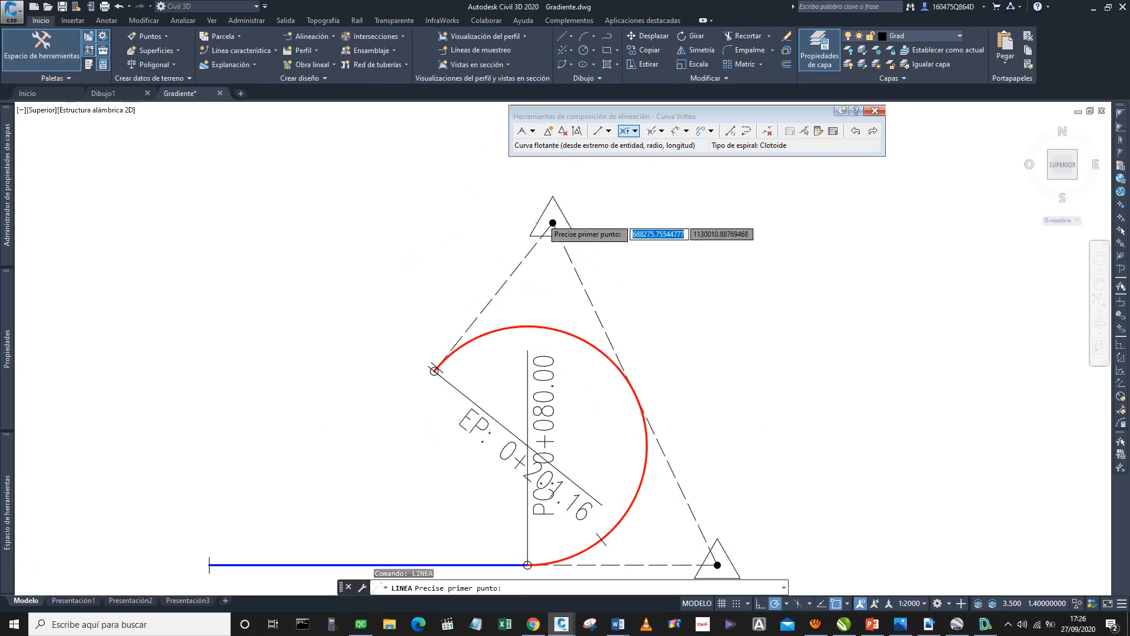
{"action": "left_click", "coordinate": [554, 231]}
{"action": "scroll", "coordinate": [554, 231], "scroll_direction": "down", "scroll_amount": 8}
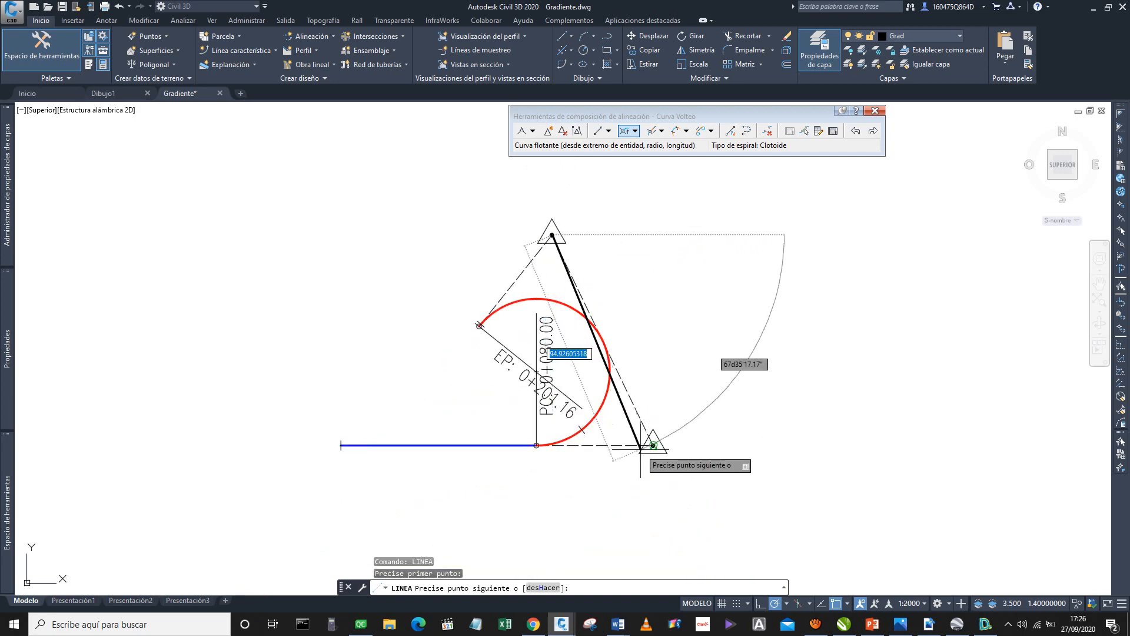
{"action": "scroll", "coordinate": [654, 446], "scroll_direction": "up", "scroll_amount": 4}
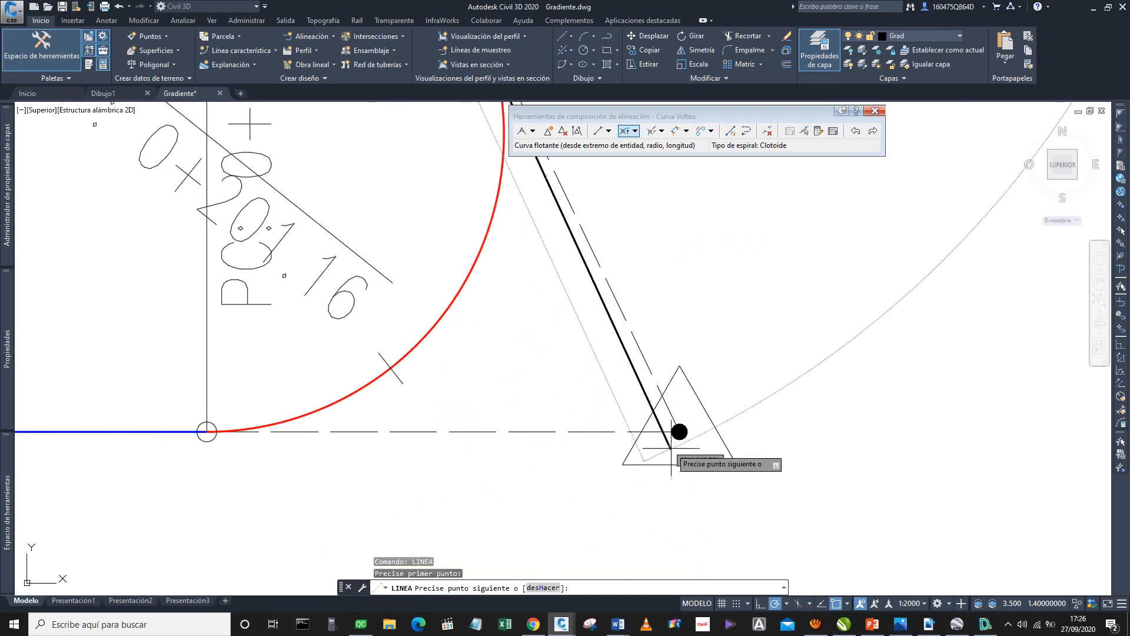
{"action": "left_click", "coordinate": [685, 418]}
{"action": "scroll", "coordinate": [684, 418], "scroll_direction": "down", "scroll_amount": 4}
{"action": "key", "text": "Escape"}
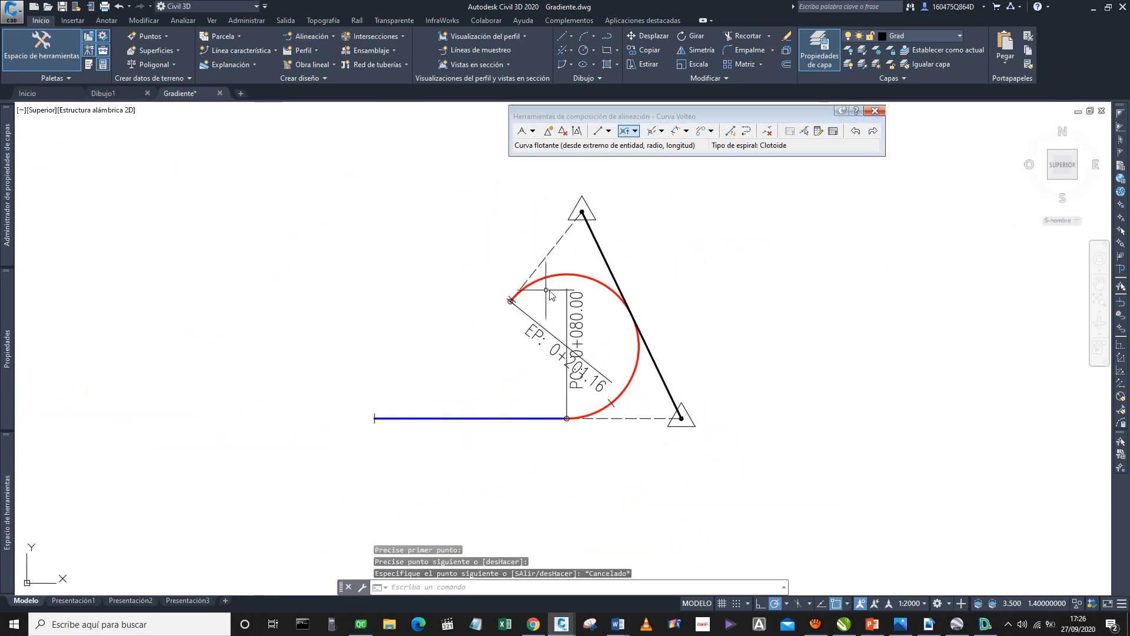
Add a 10 m floating line to the alignment from the free end of the red curve.
{"action": "left_click", "coordinate": [608, 131]}
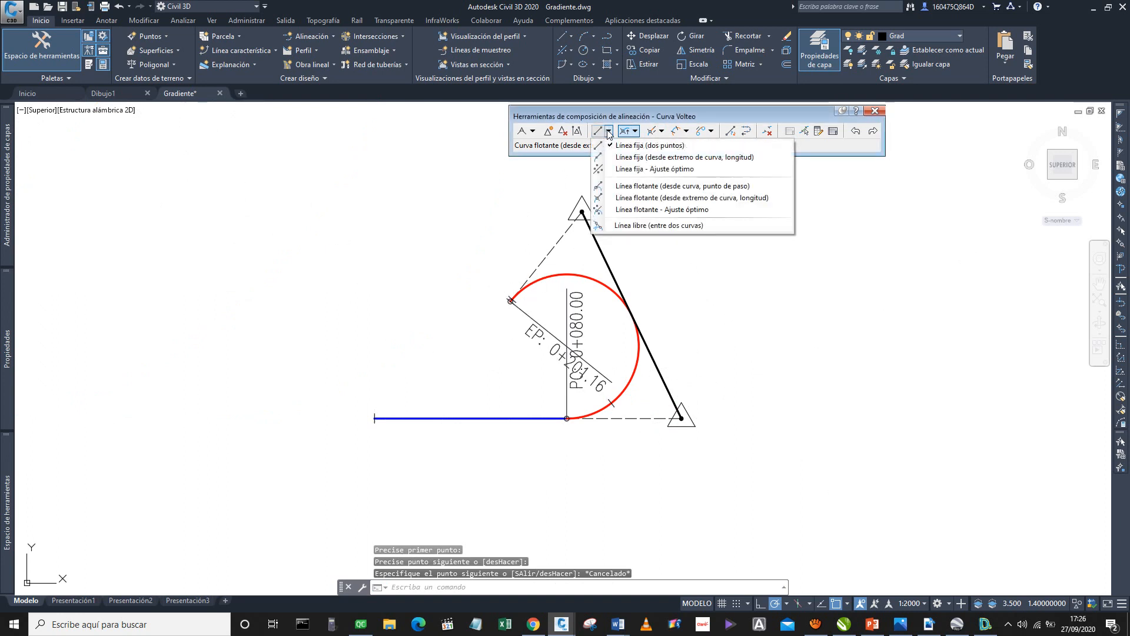
{"action": "left_click", "coordinate": [635, 199]}
{"action": "scroll", "coordinate": [545, 294], "scroll_direction": "up", "scroll_amount": 4}
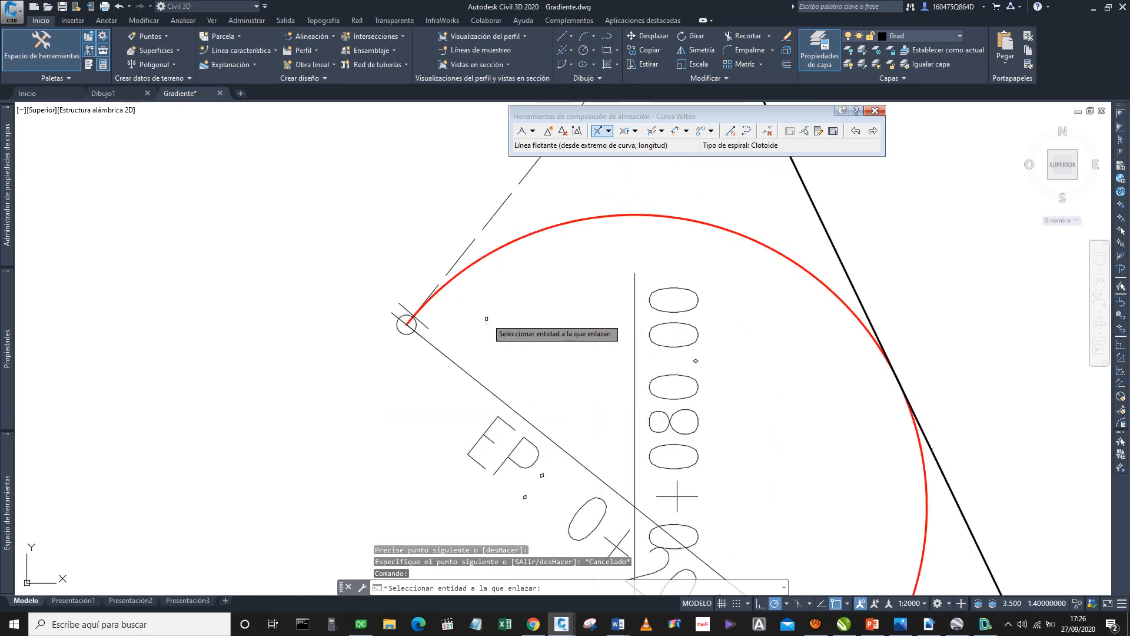
{"action": "left_click", "coordinate": [475, 258]}
{"action": "type", "text": "10"}
{"action": "key", "text": "Return"}
{"action": "key", "text": "Escape"}
{"action": "scroll", "coordinate": [417, 294], "scroll_direction": "down", "scroll_amount": 3}
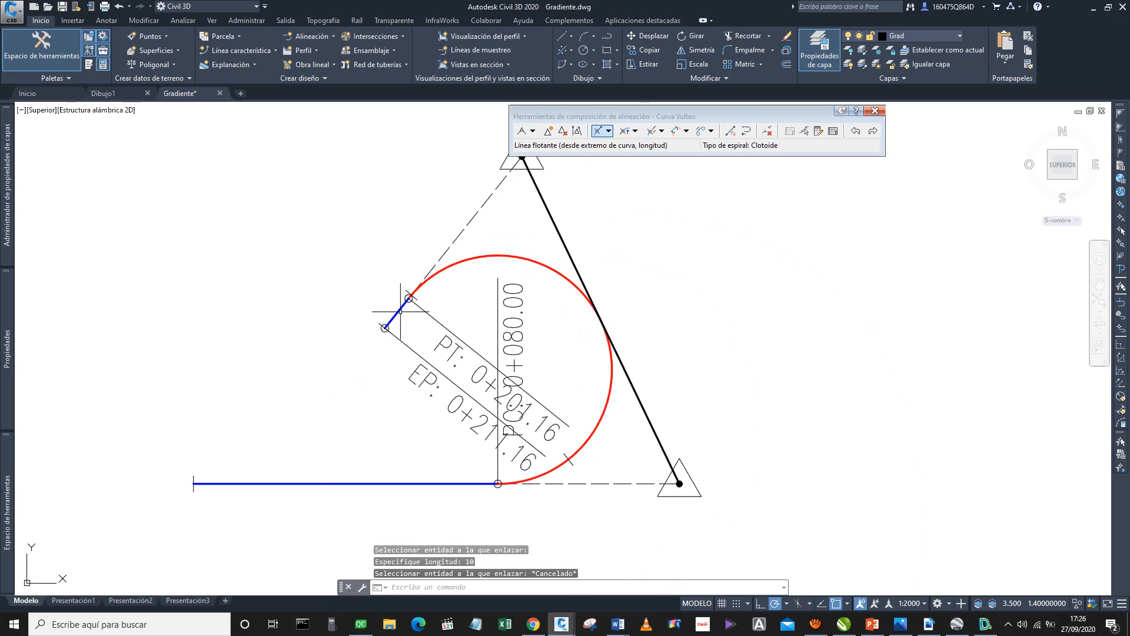
Delete the red curve sub-entity from the alignment and erase the remaining EP geometry point label group.
{"action": "left_click", "coordinate": [766, 131]}
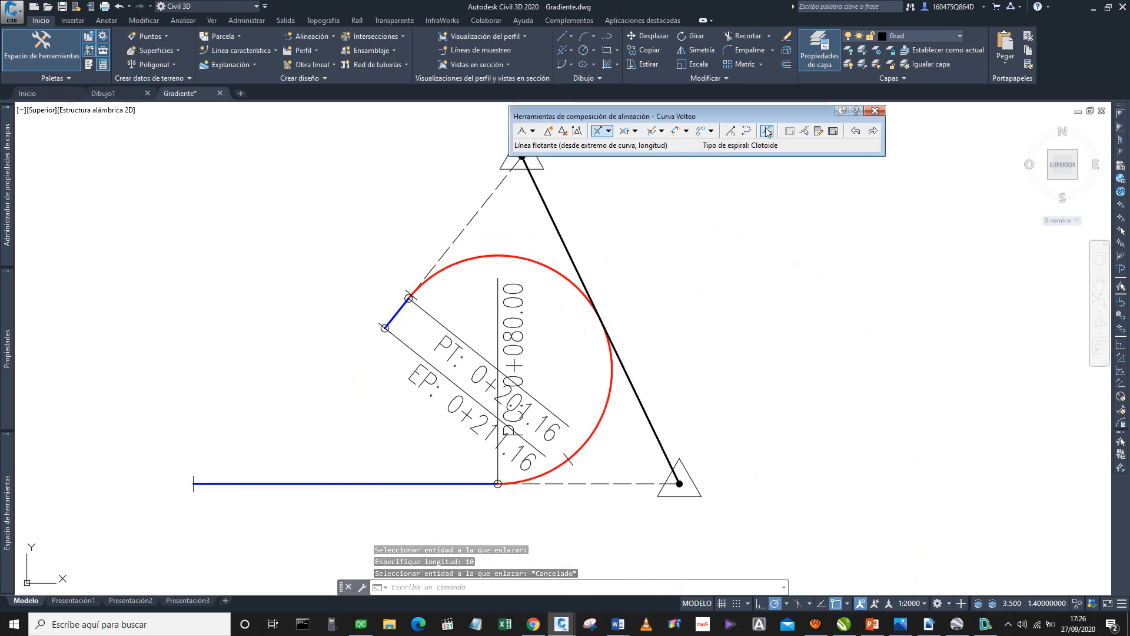
{"action": "left_click", "coordinate": [504, 257]}
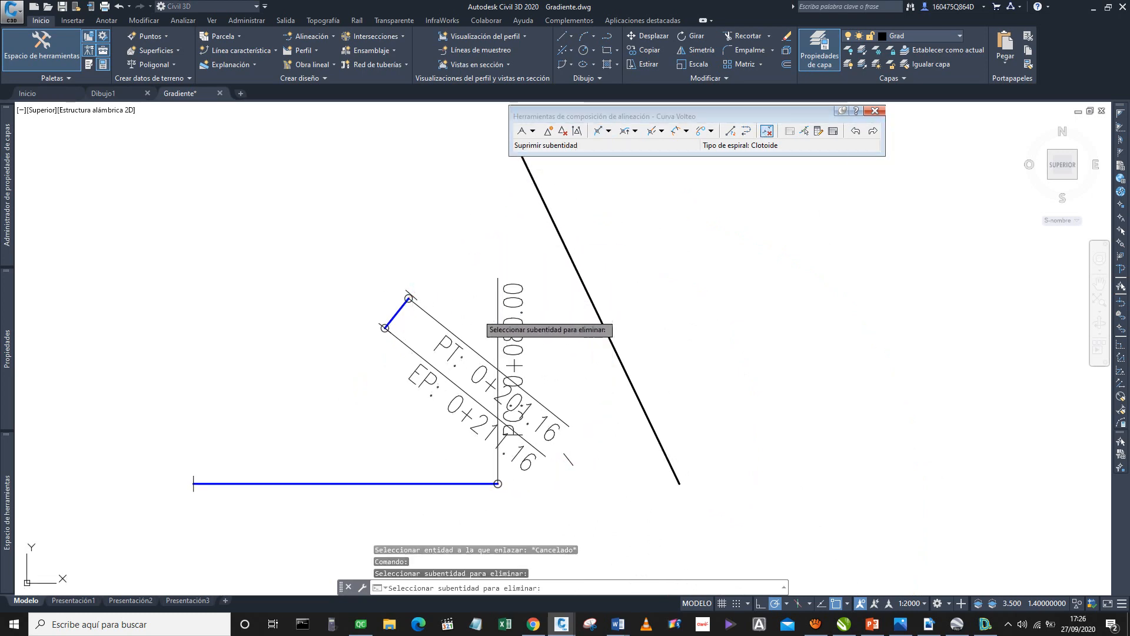
{"action": "key", "text": "Escape"}
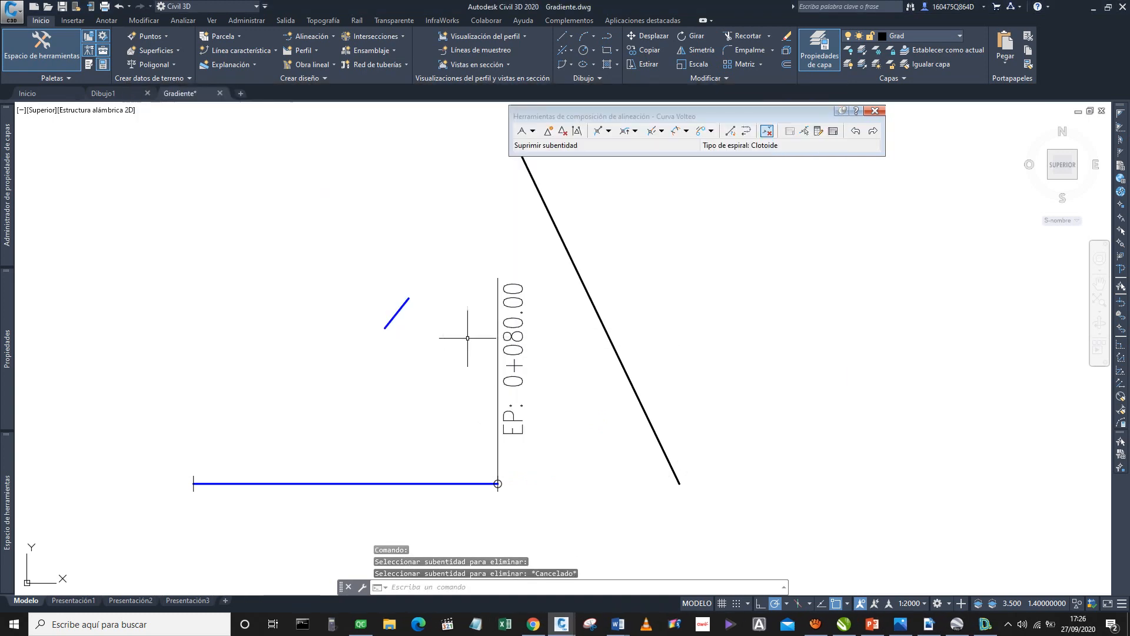
{"action": "left_click", "coordinate": [508, 328]}
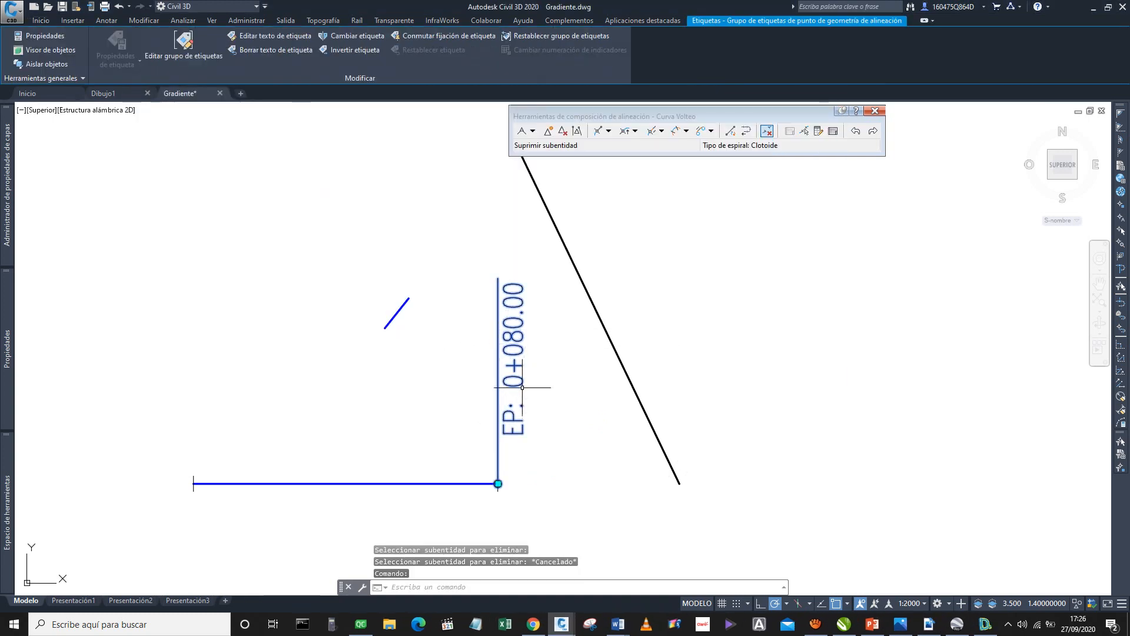
{"action": "key", "text": "Delete"}
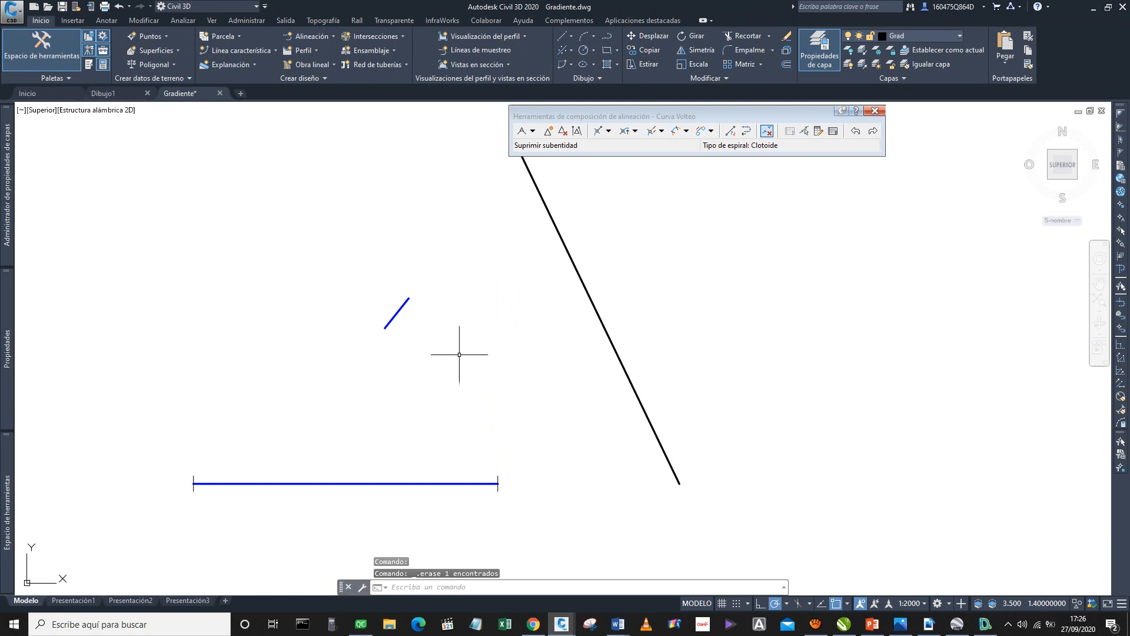
Add a floating curve from the 80 m tangent's east end, passing through the auxiliary line's midpoint.
{"action": "left_click", "coordinate": [624, 135]}
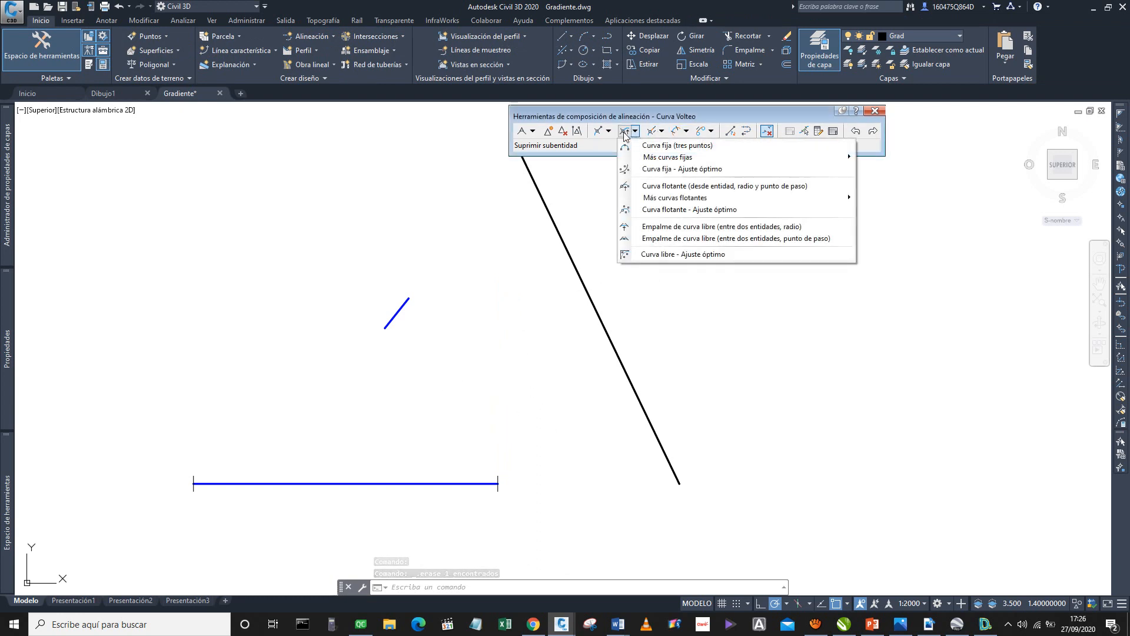
{"action": "mouse_move", "coordinate": [847, 197]}
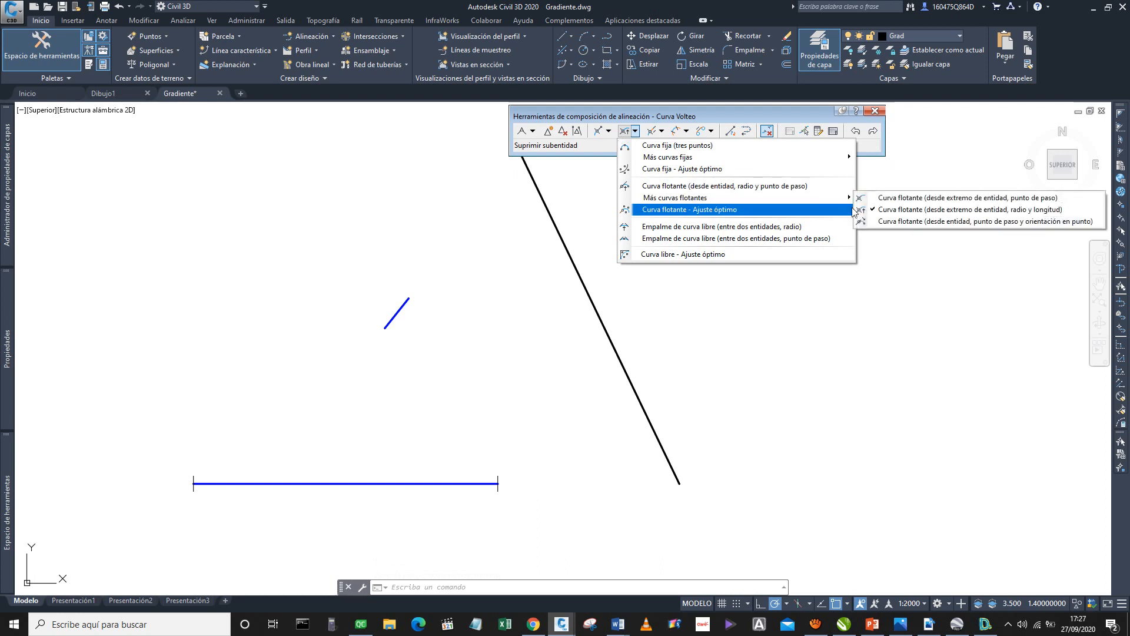
{"action": "left_click", "coordinate": [937, 198]}
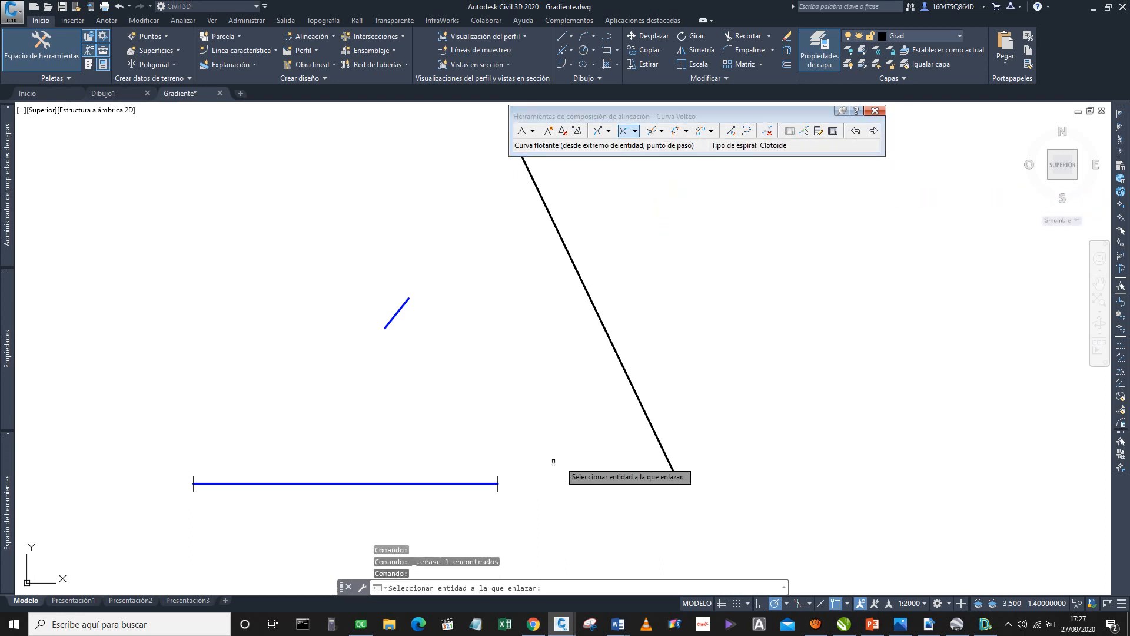
{"action": "left_click", "coordinate": [474, 483]}
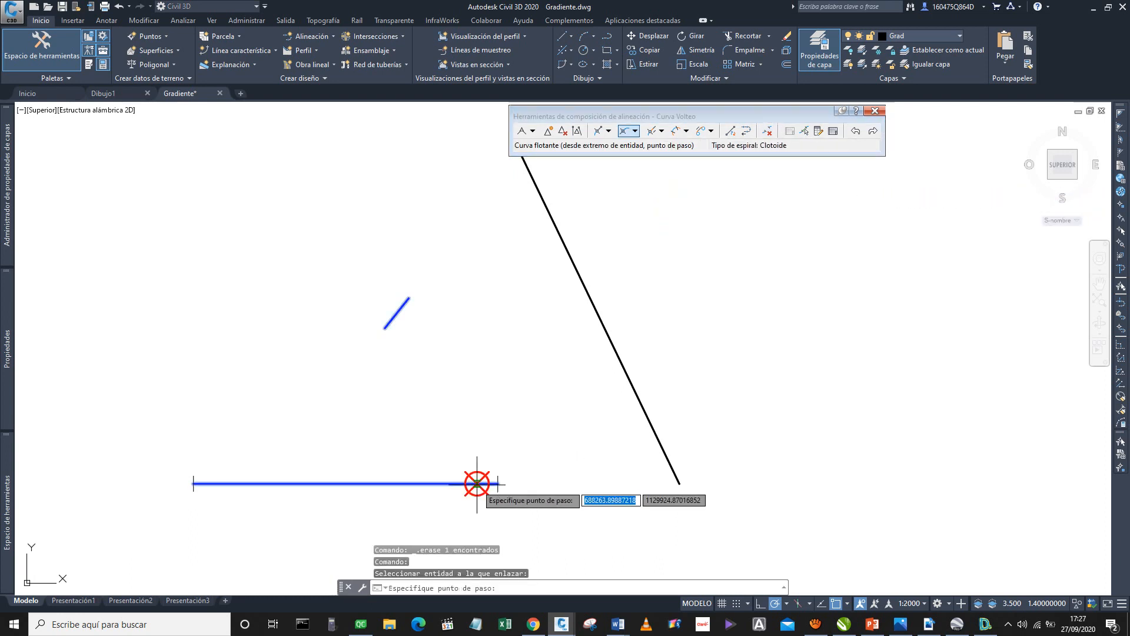
{"action": "left_click", "coordinate": [603, 321]}
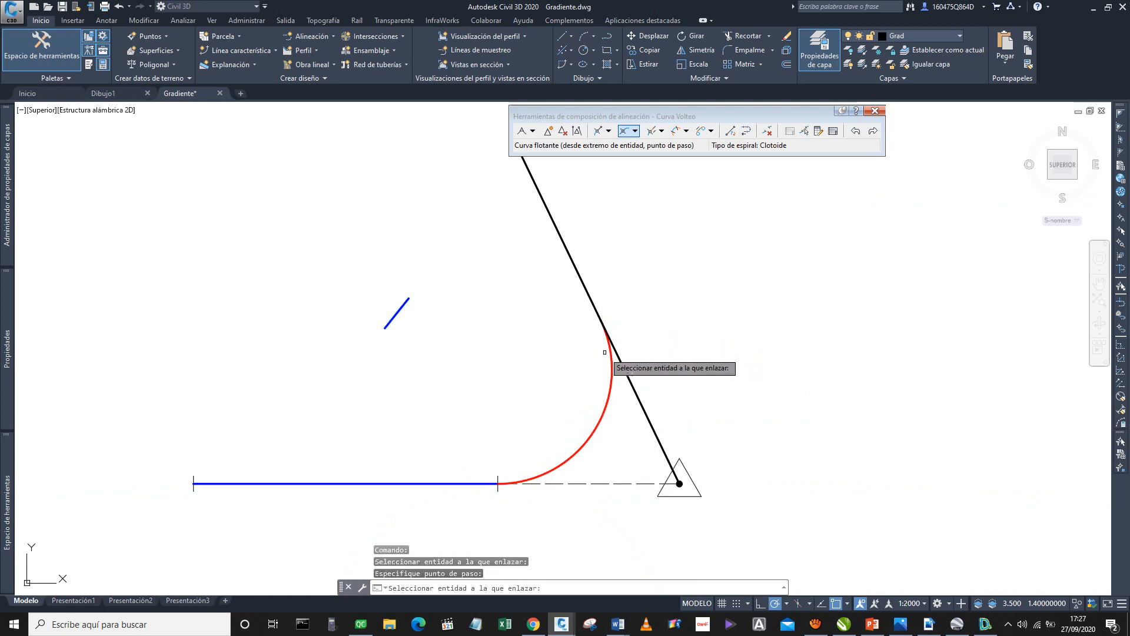
Add a second floating curve from the first curve's end to the 10 m line's upper end, and erase the auxiliary line.
{"action": "left_click", "coordinate": [611, 378]}
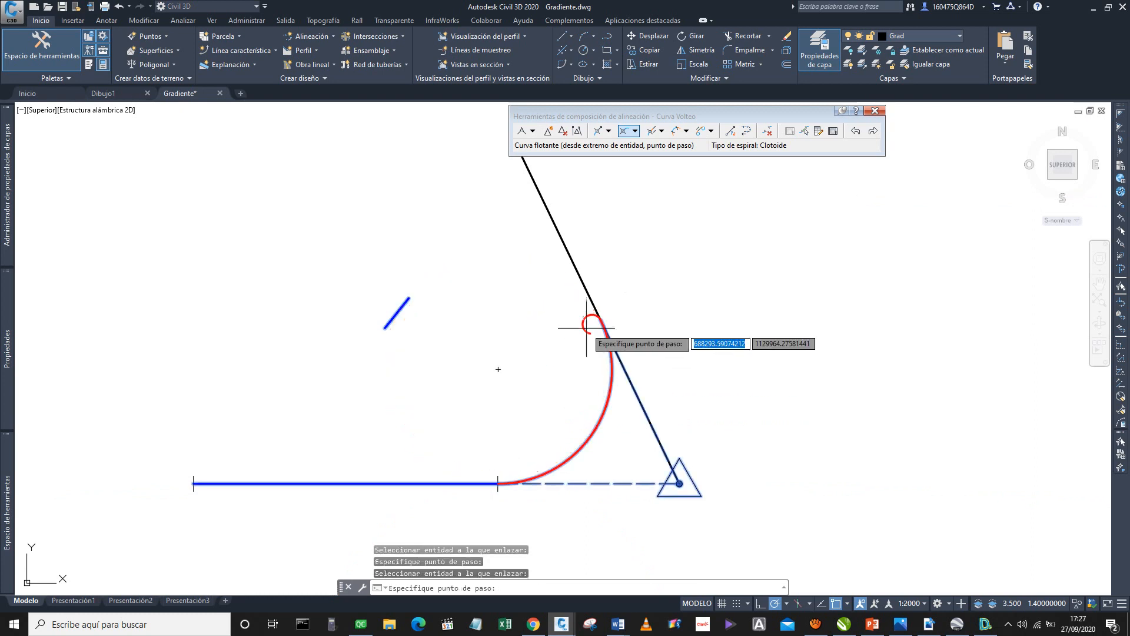
{"action": "left_click", "coordinate": [410, 296]}
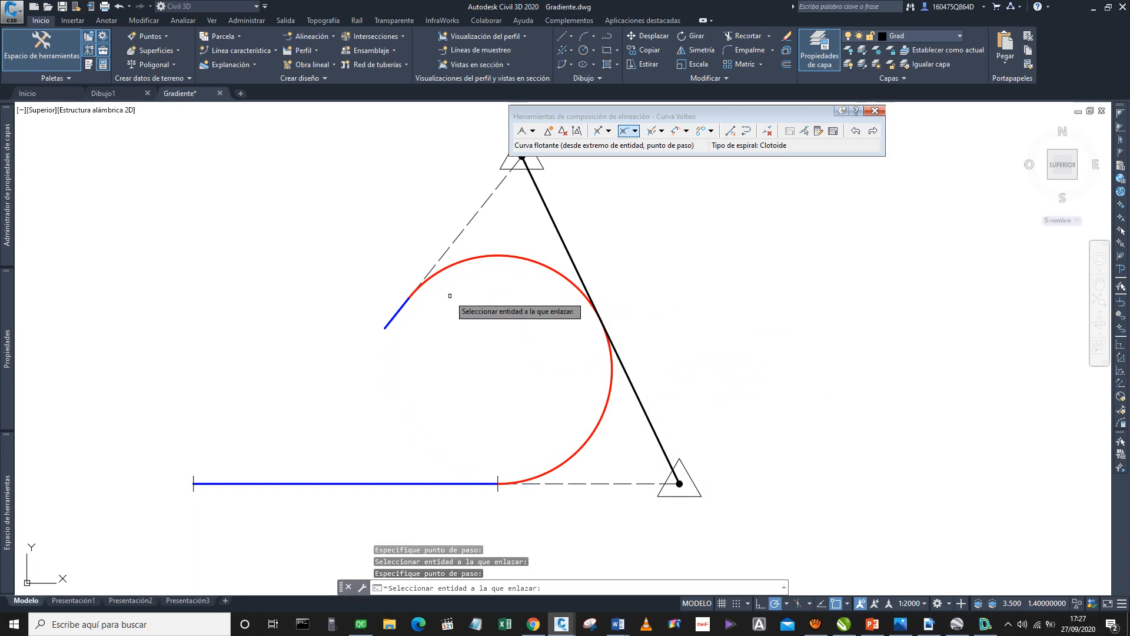
{"action": "key", "text": "Return"}
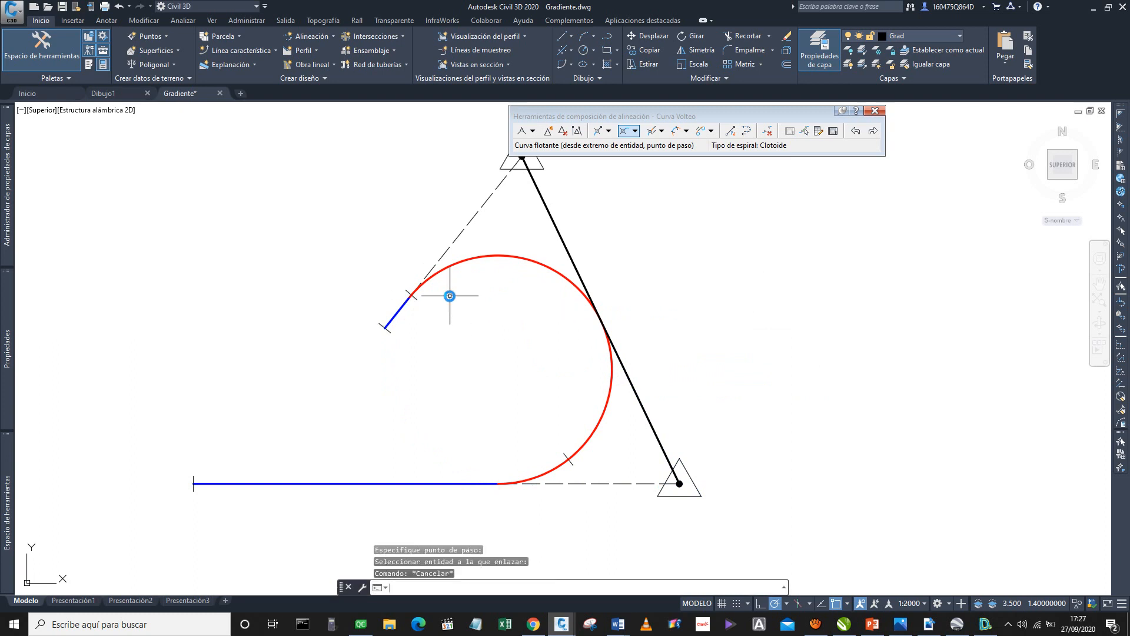
{"action": "key", "text": "Escape"}
{"action": "left_click", "coordinate": [545, 202]}
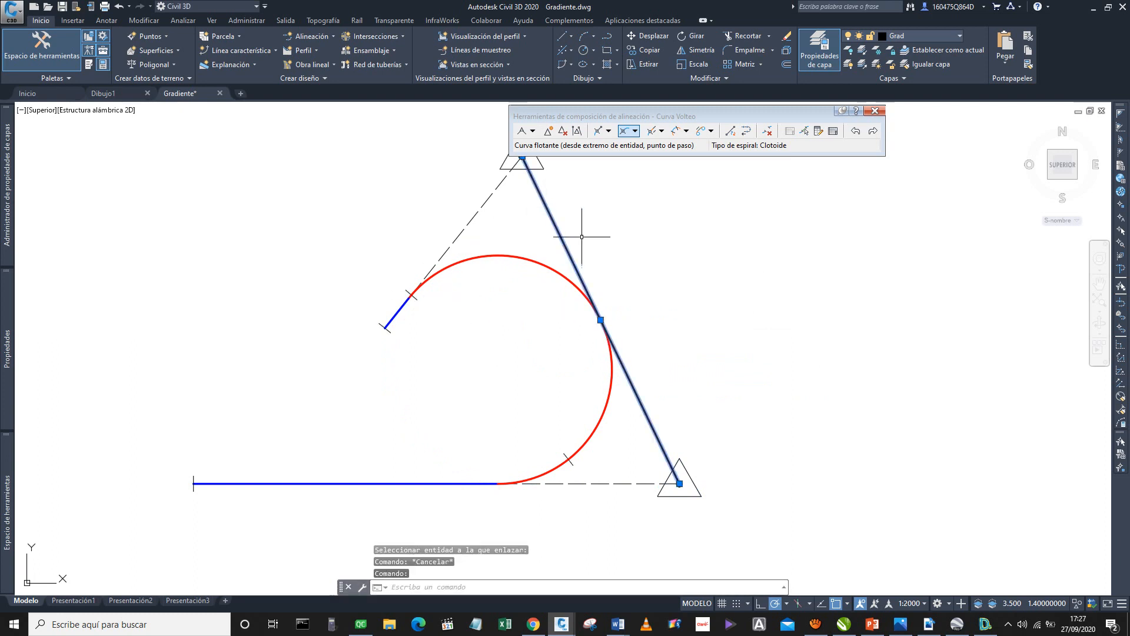
{"action": "key", "text": "Delete"}
Open the alignment entities table and check the lengths and radii of both curves against the drawing.
{"action": "left_click", "coordinate": [832, 131]}
{"action": "left_click", "coordinate": [82, 521]}
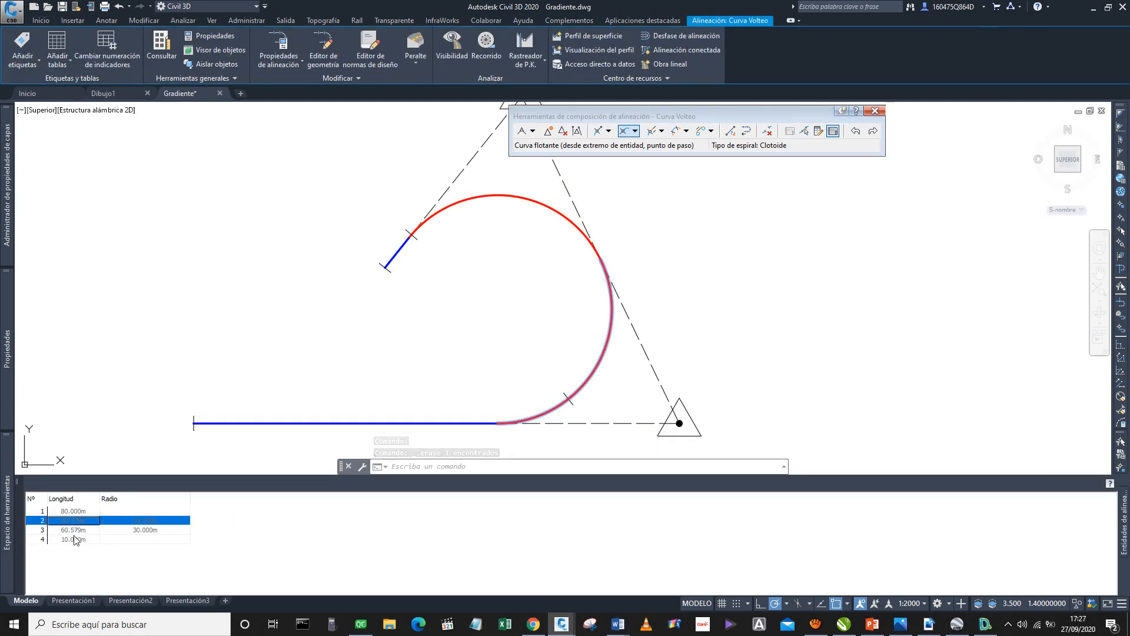
{"action": "left_click", "coordinate": [72, 531]}
{"action": "left_click", "coordinate": [832, 302]}
{"action": "key", "text": "Escape"}
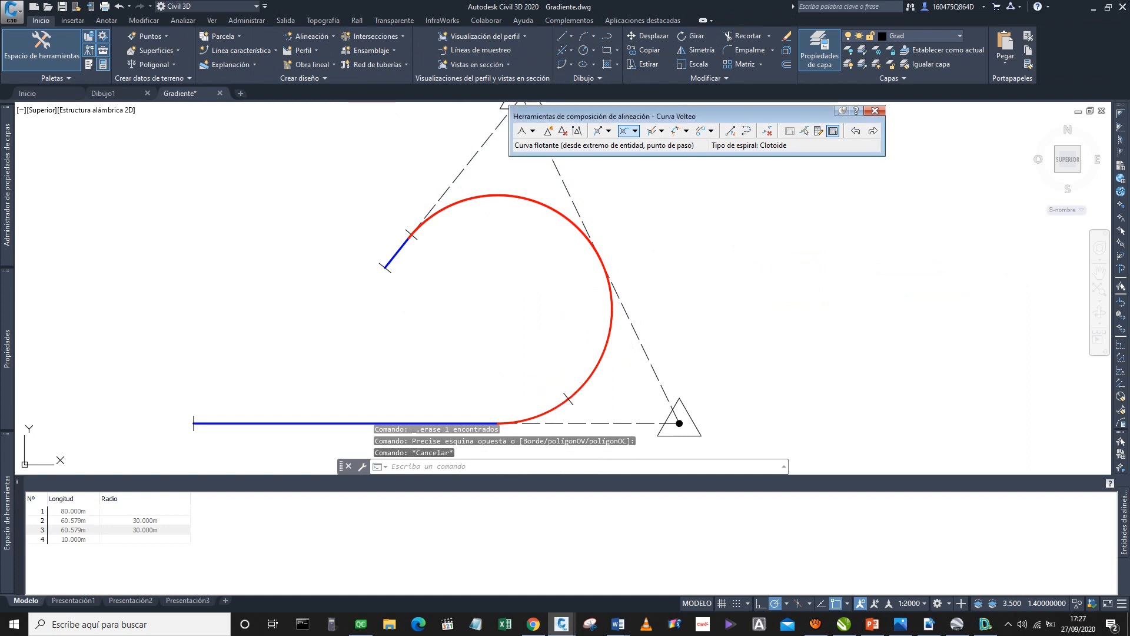
{"action": "scroll", "coordinate": [652, 299], "scroll_direction": "down", "scroll_amount": 1}
{"action": "middle_click_drag", "start_coordinate": [652, 299], "coordinate": [600, 337]}
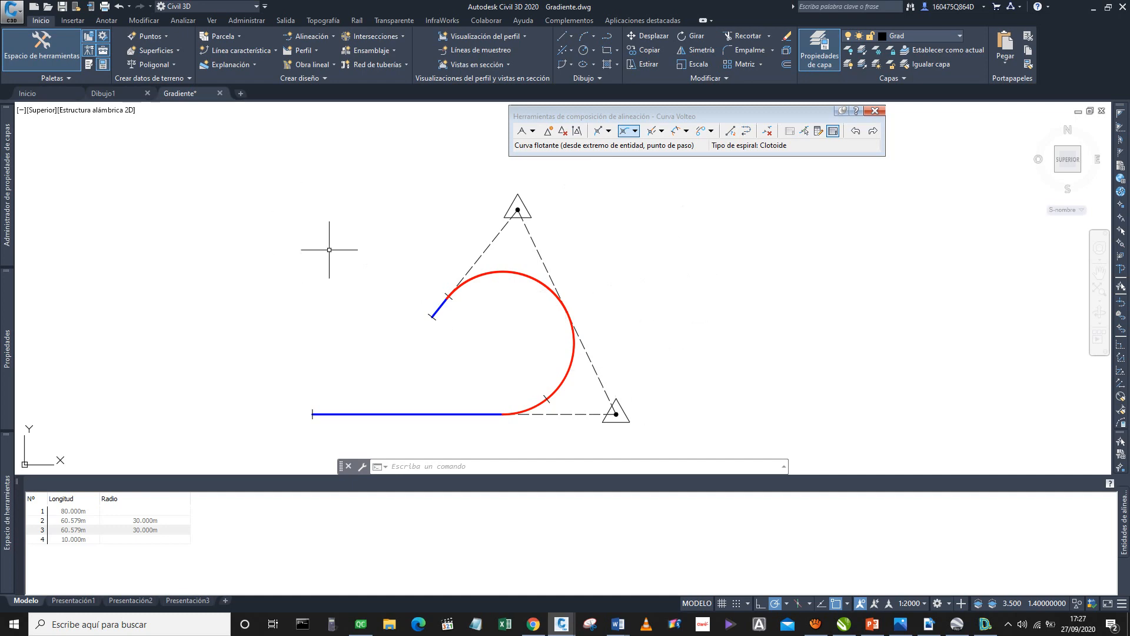
Switch to the DG-2018 program and export the Curva Lupa o Bombillo report to Excel as "Curvas Horizontales - v.xlsx".
{"action": "left_click", "coordinate": [985, 624]}
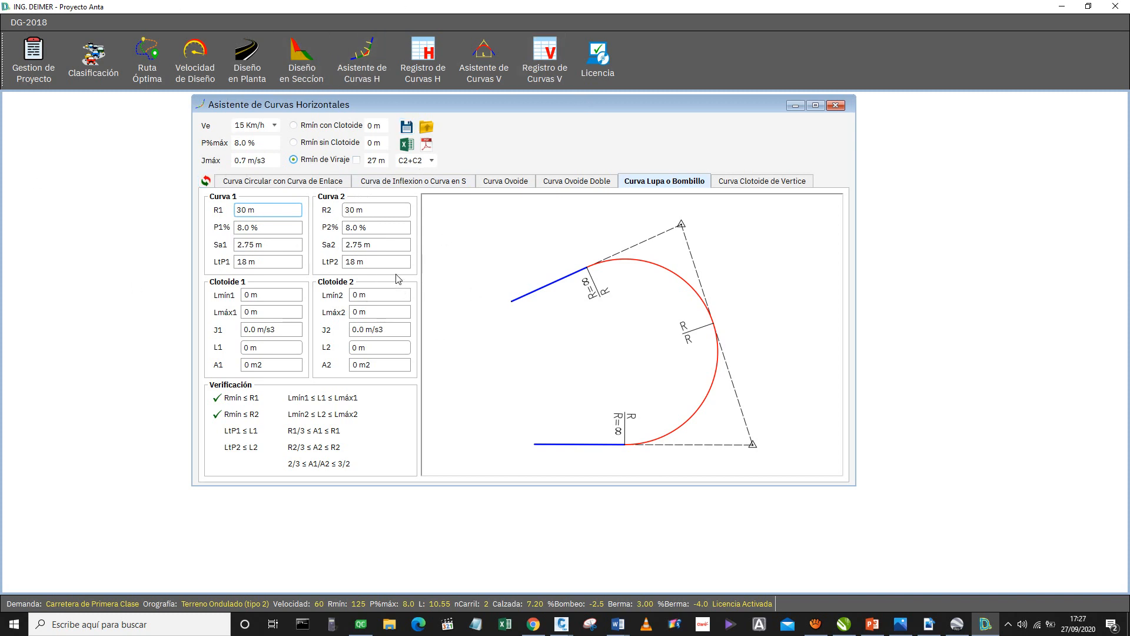
{"action": "key", "text": "super+d"}
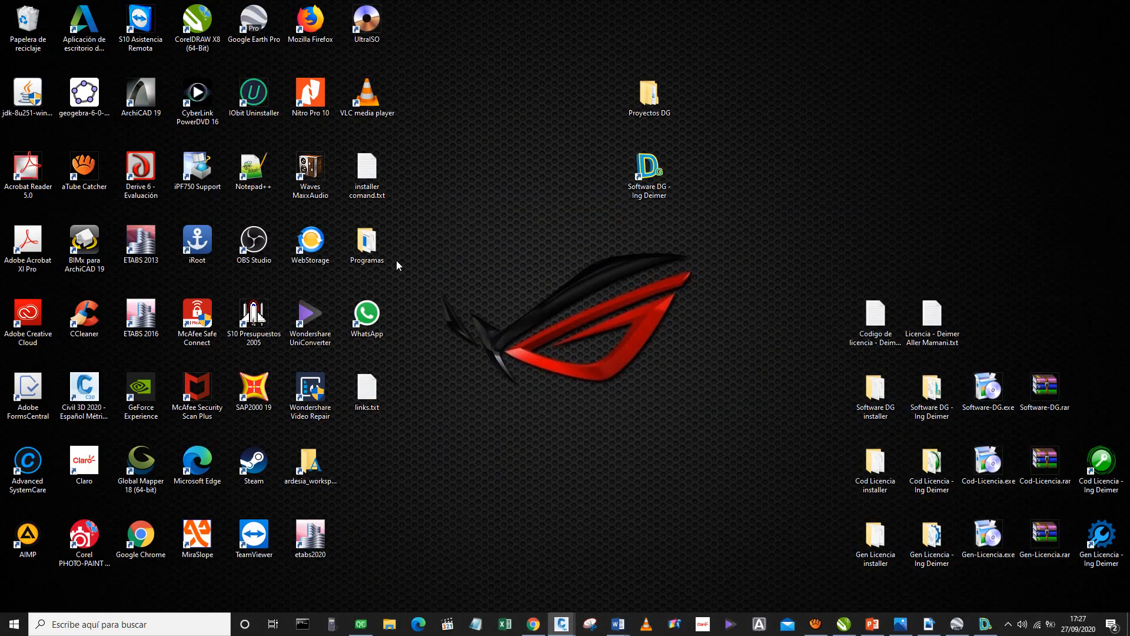
{"action": "key", "text": "super+d"}
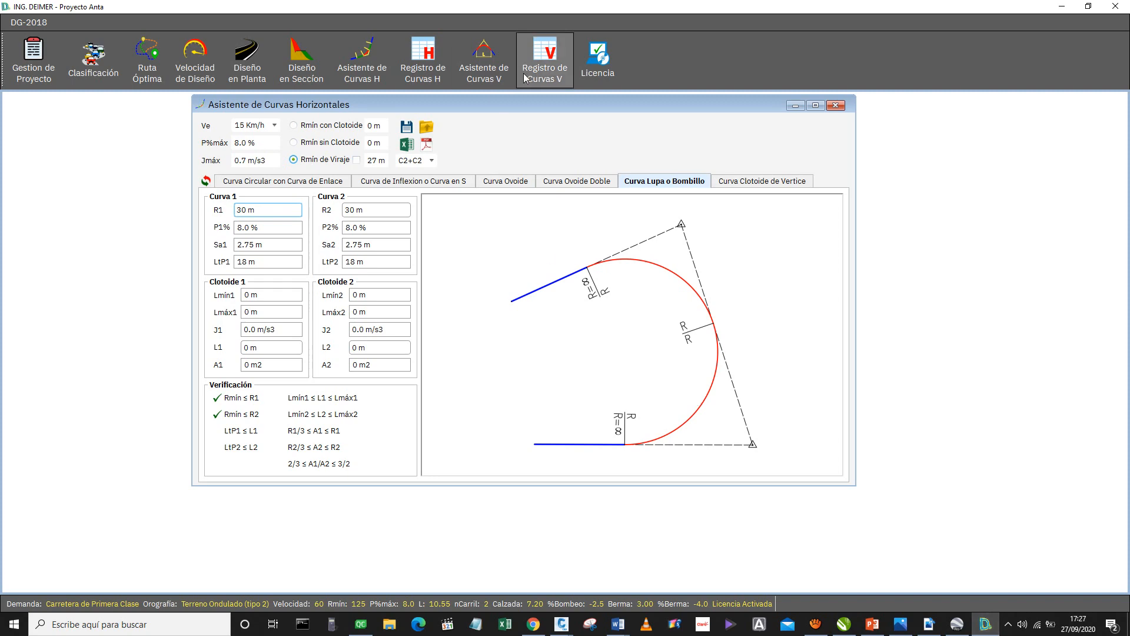
{"action": "left_click", "coordinate": [406, 145]}
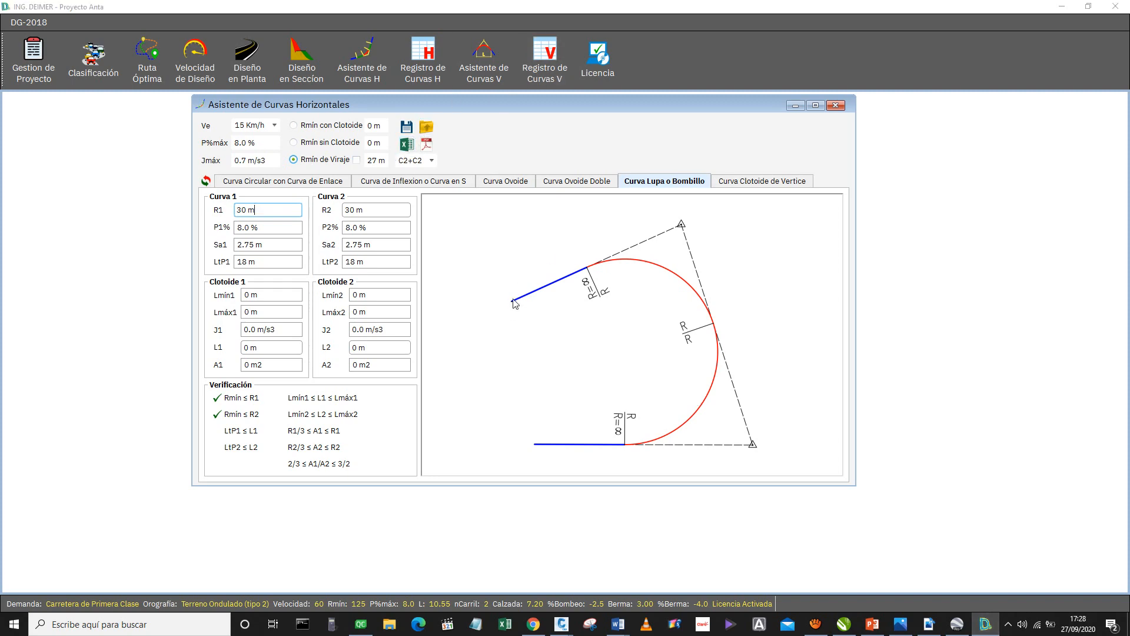
{"action": "left_click", "coordinate": [298, 442]}
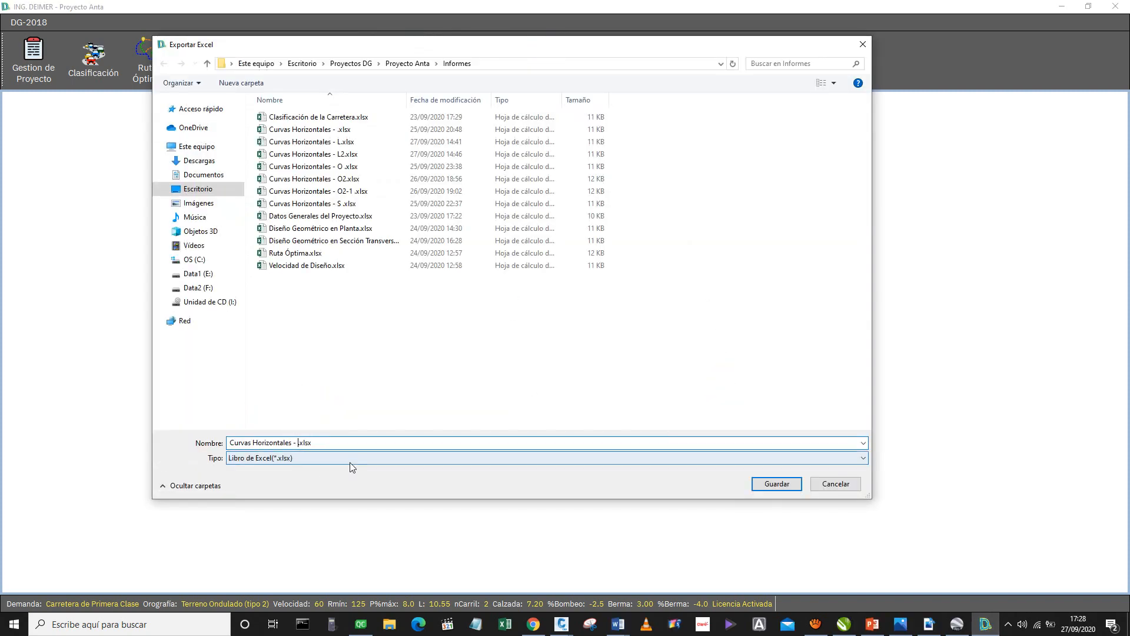
{"action": "type", "text": "v"}
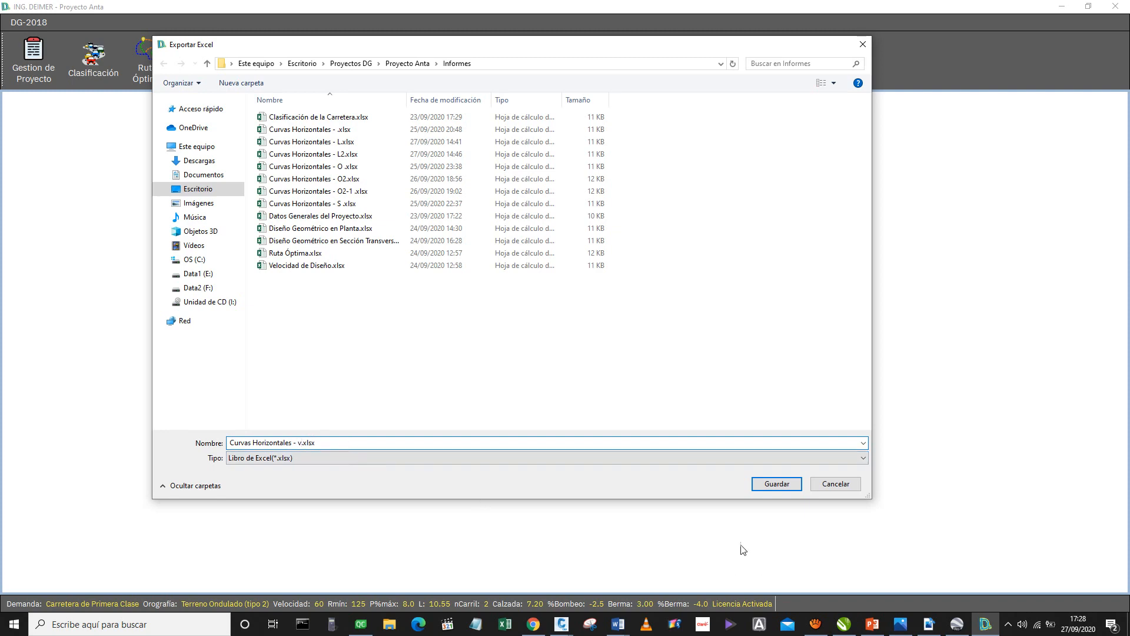
{"action": "left_click", "coordinate": [759, 488]}
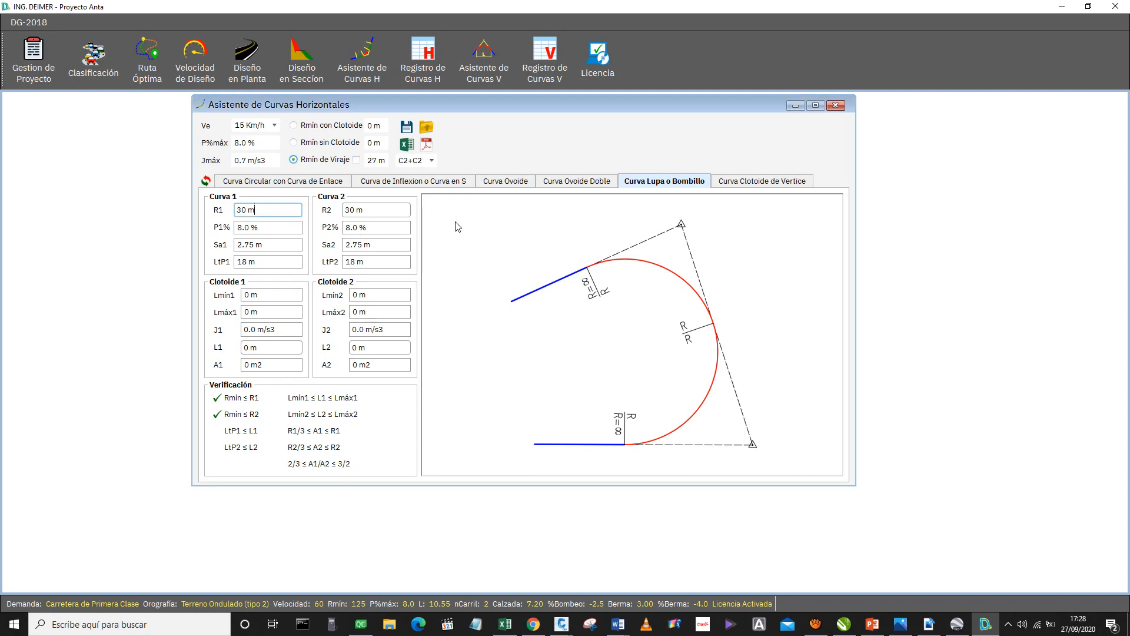
Switch to Excel and review the Curva 1, Curva 2 and clothoid parameters in the exported Curvas Horizontales workbook.
{"action": "left_click", "coordinate": [509, 623]}
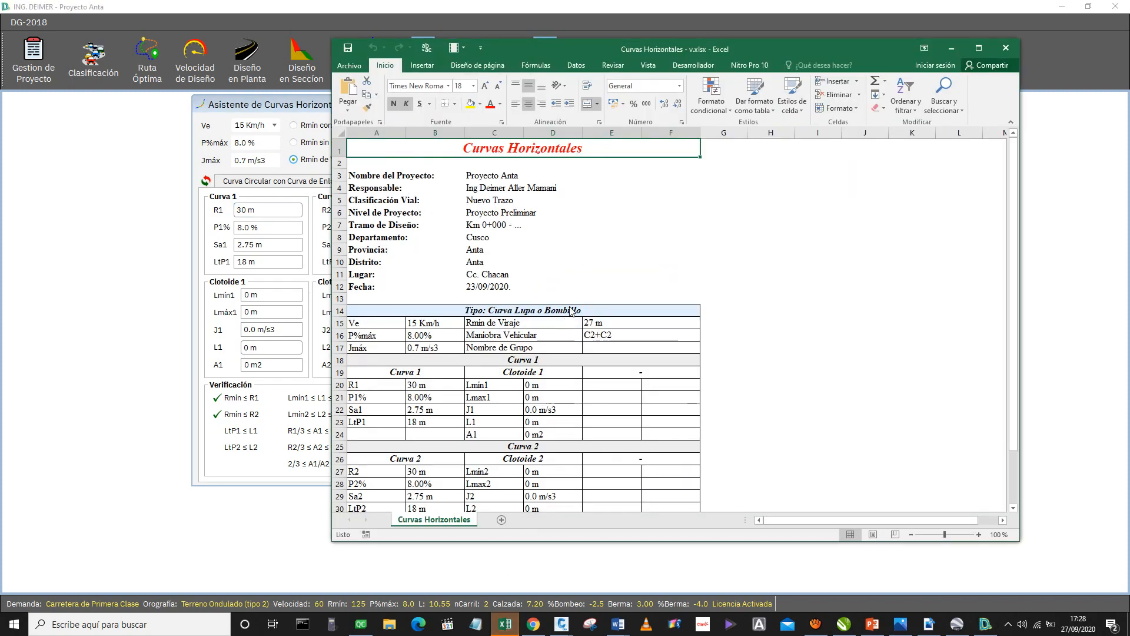
{"action": "scroll", "coordinate": [559, 315], "scroll_direction": "down", "scroll_amount": 2}
{"action": "left_click", "coordinate": [544, 342]}
{"action": "left_click_drag", "start_coordinate": [401, 284], "coordinate": [464, 418]}
{"action": "left_click_drag", "start_coordinate": [526, 302], "coordinate": [503, 441]}
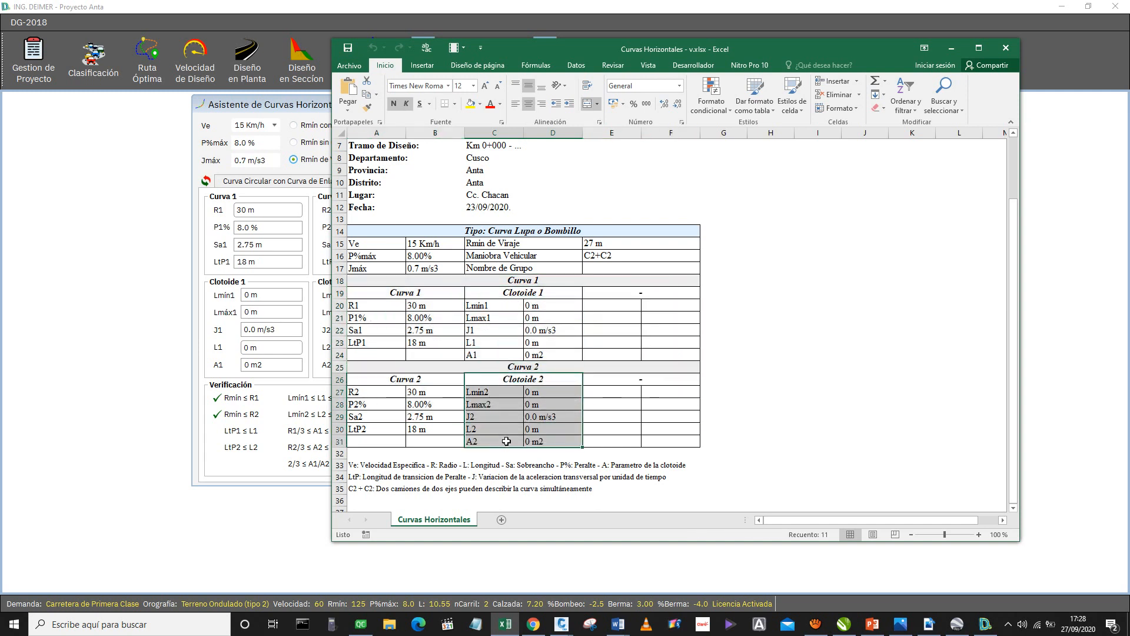
{"action": "left_click", "coordinate": [671, 378]}
{"action": "scroll", "coordinate": [614, 394], "scroll_direction": "down", "scroll_amount": 1}
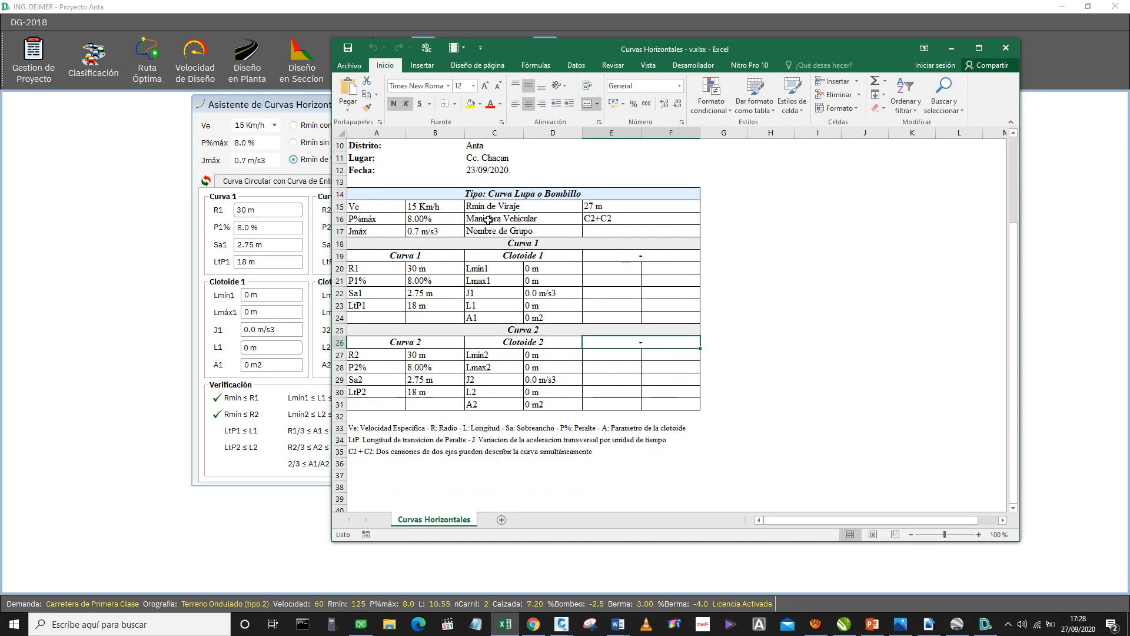
Review the minimum turning radius, the vehicle manoeuvre and the C2 + C2 note in the Curvas Horizontales workbook, and close it.
{"action": "left_click", "coordinate": [472, 207]}
{"action": "left_click", "coordinate": [474, 219]}
{"action": "left_click_drag", "start_coordinate": [519, 220], "coordinate": [613, 220]}
{"action": "left_click", "coordinate": [612, 221]}
{"action": "left_click", "coordinate": [574, 224]}
{"action": "left_click", "coordinate": [604, 224]}
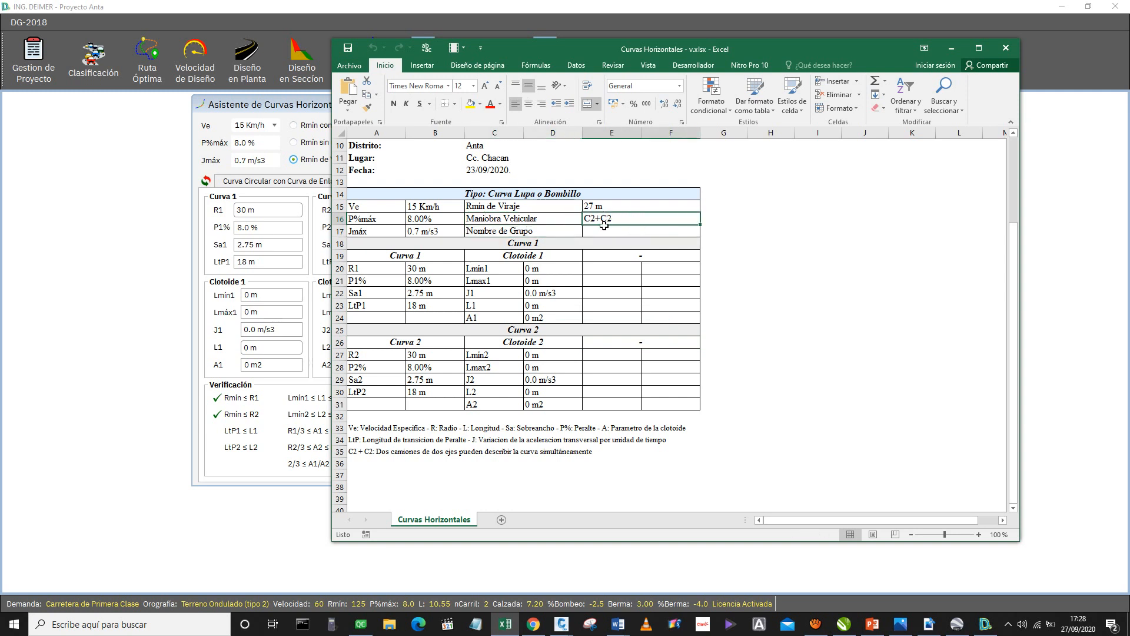
{"action": "left_click", "coordinate": [354, 454]}
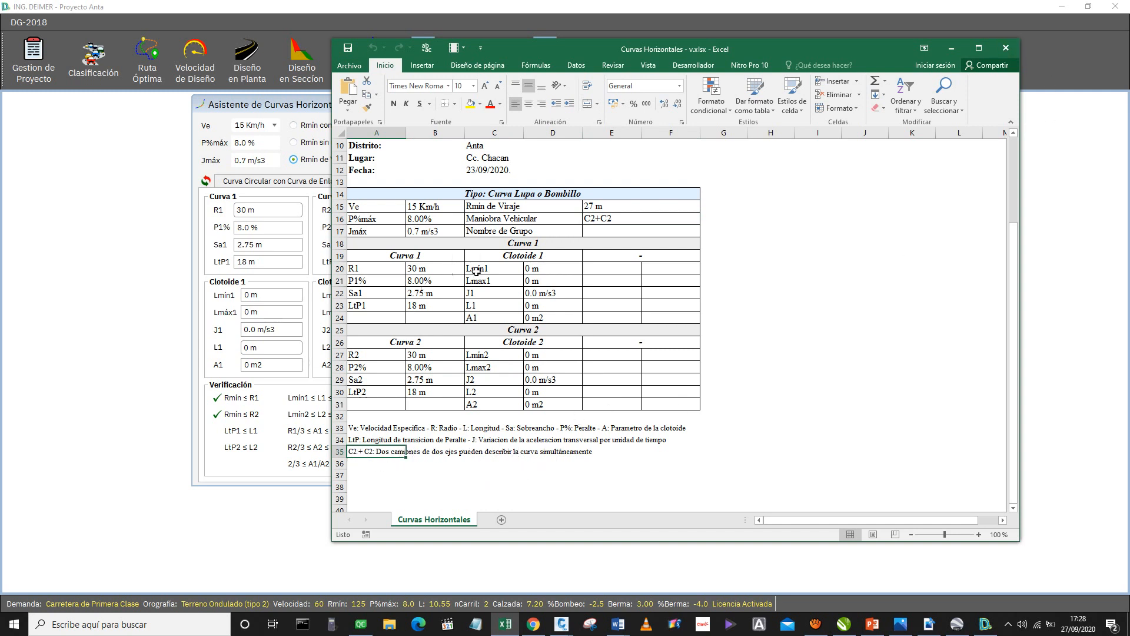
{"action": "scroll", "coordinate": [476, 271], "scroll_direction": "up", "scroll_amount": 3}
{"action": "scroll", "coordinate": [577, 353], "scroll_direction": "down", "scroll_amount": 2}
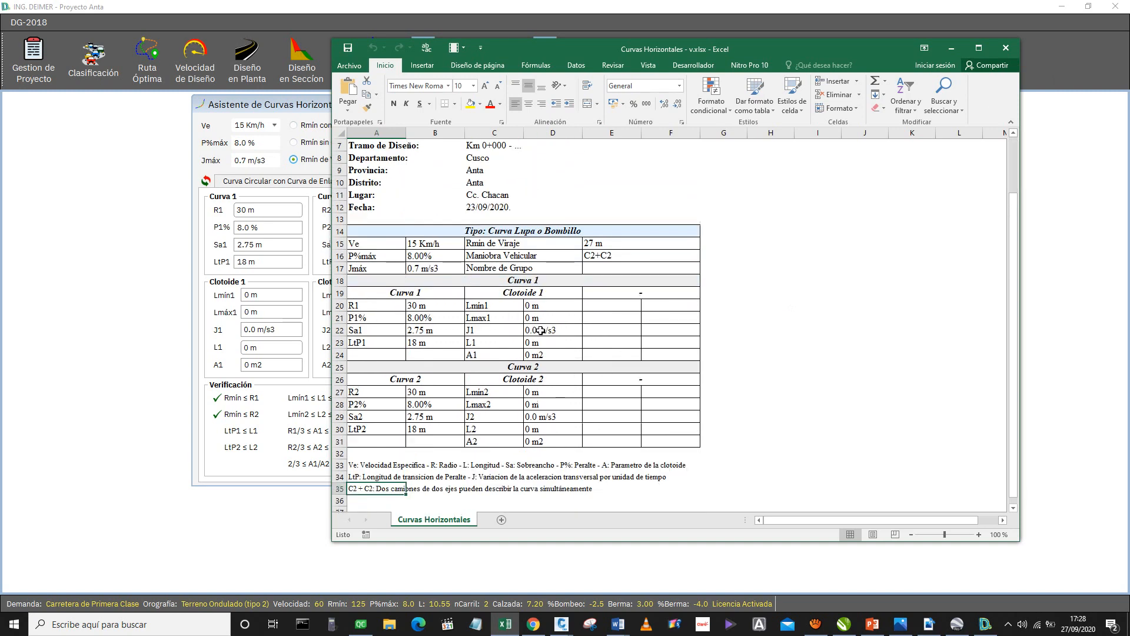
{"action": "left_click", "coordinate": [1017, 48]}
Export the Curva Lupa o Bombillo report to PDF as "Curvas Horizontales - .pdf" in the Informes folder, replacing the existing file.
{"action": "left_click", "coordinate": [433, 150]}
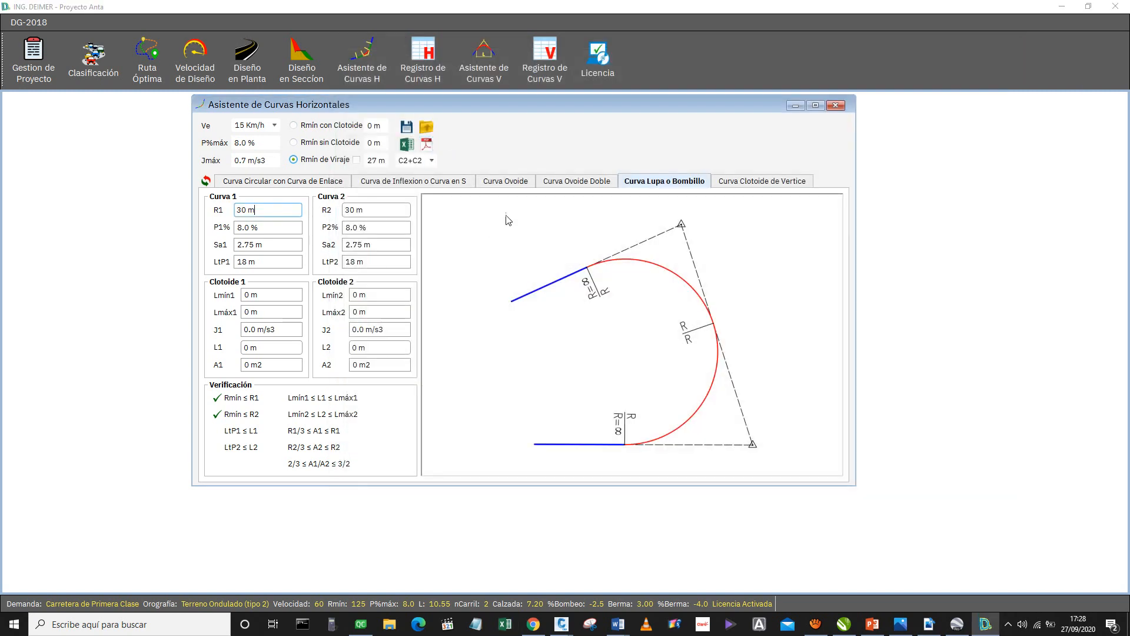
{"action": "left_click", "coordinate": [776, 483]}
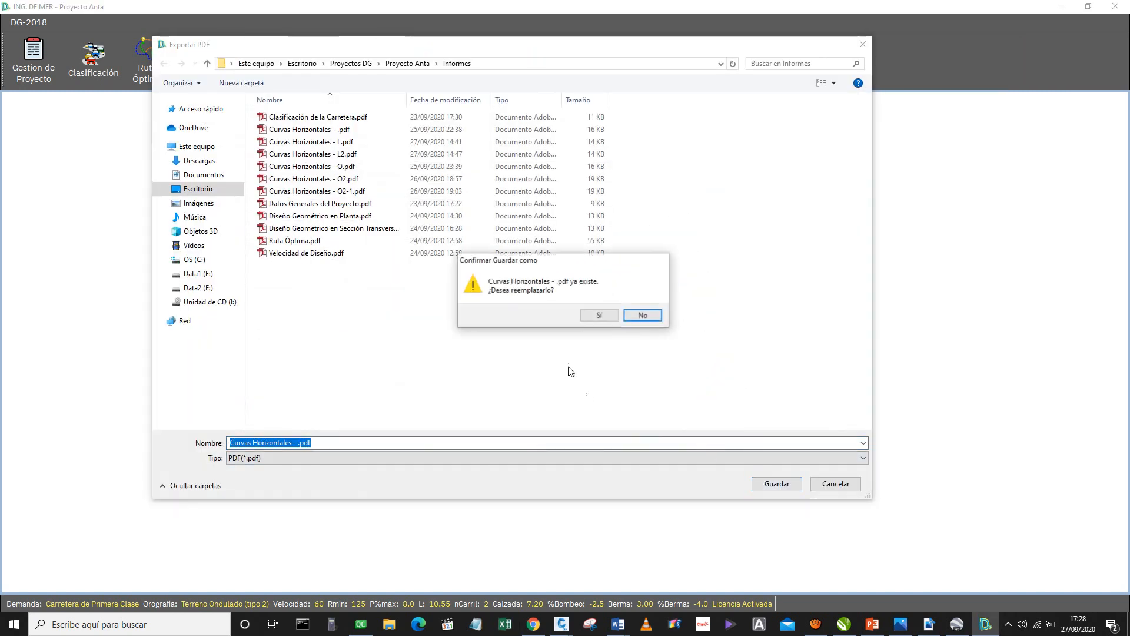
{"action": "left_click", "coordinate": [595, 315]}
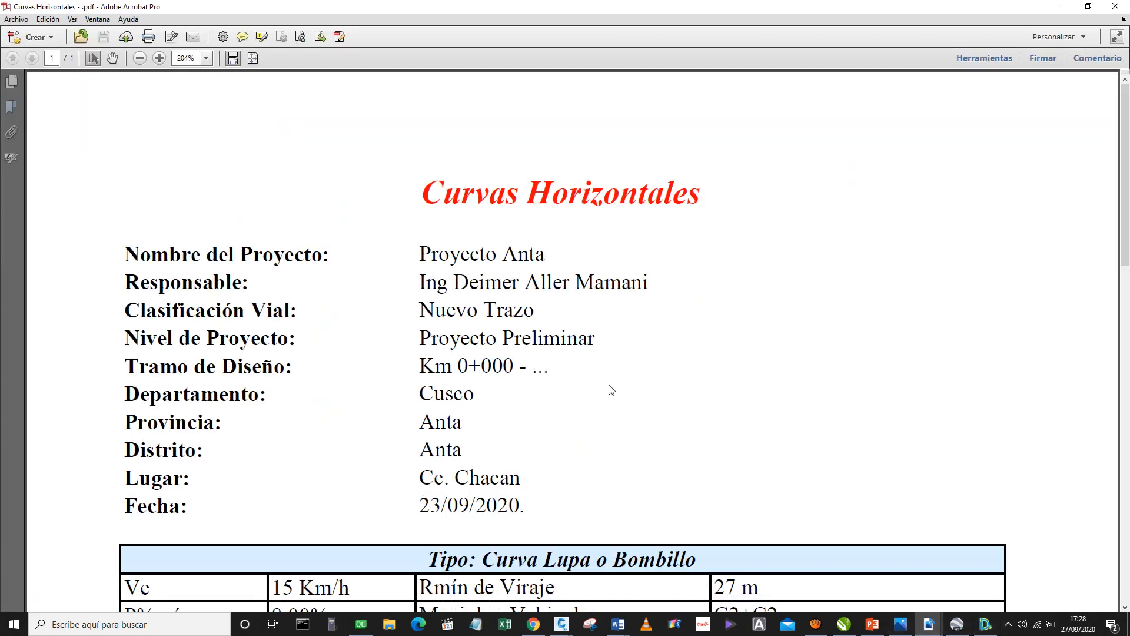
Review the Curva 1 and Curva 2 tables in the exported PDF, and close the report and the DG-2018 program.
{"action": "scroll", "coordinate": [610, 391], "scroll_direction": "down", "scroll_amount": 3}
{"action": "scroll", "coordinate": [610, 391], "scroll_direction": "down", "scroll_amount": 3}
{"action": "scroll", "coordinate": [610, 390], "scroll_direction": "down", "scroll_amount": 3, "text": "ctrl"}
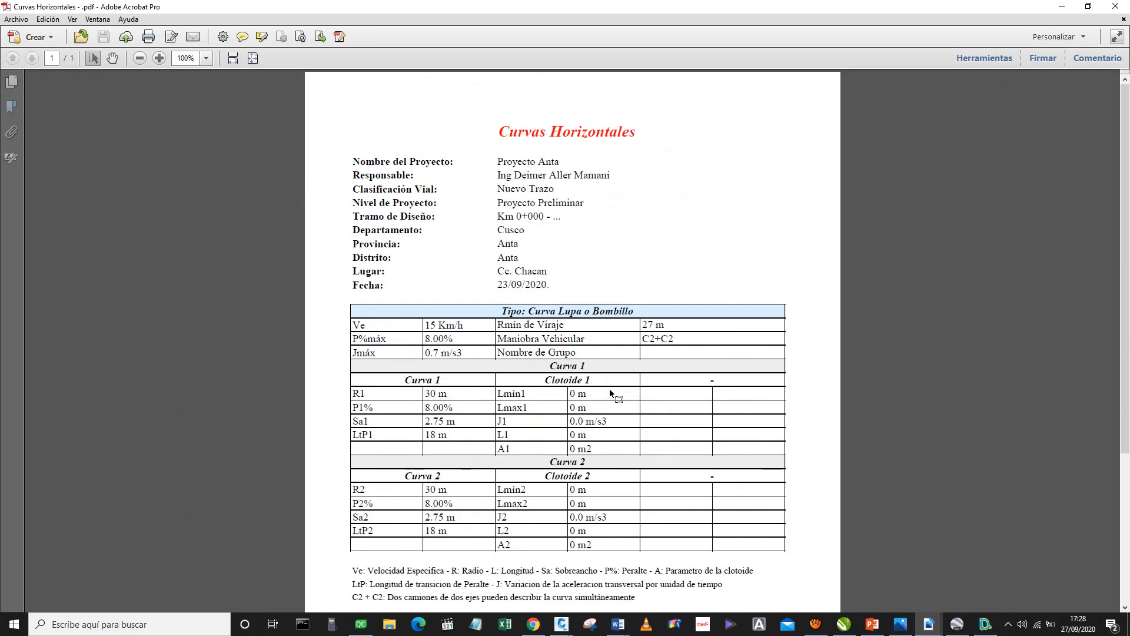
{"action": "left_click", "coordinate": [1112, 7]}
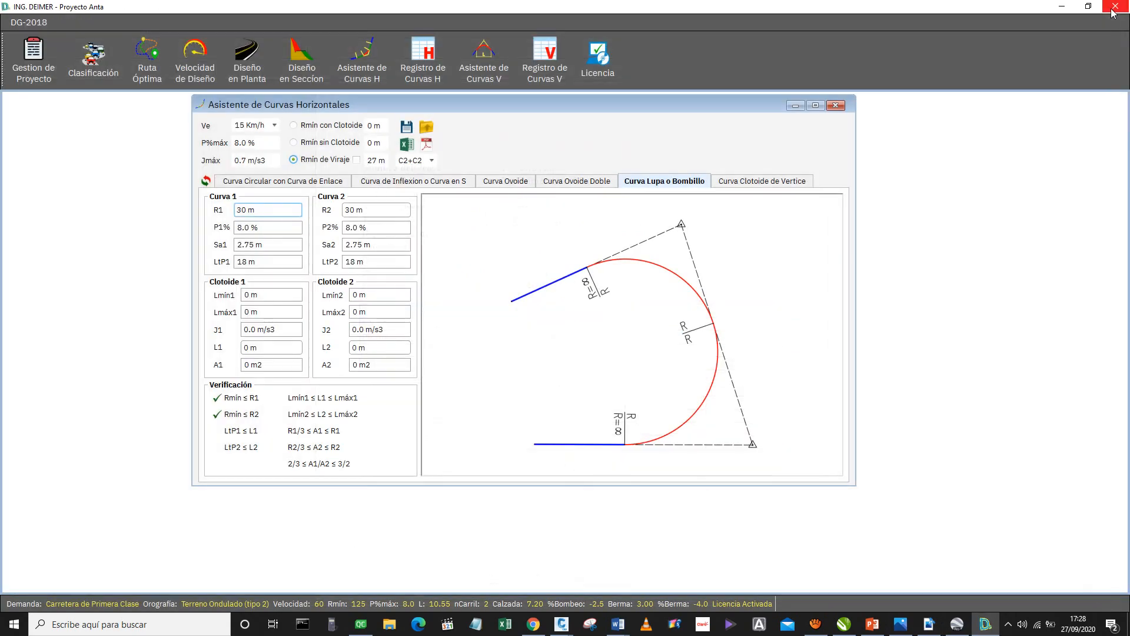
{"action": "left_click", "coordinate": [1111, 8]}
{"action": "left_click", "coordinate": [1110, 9]}
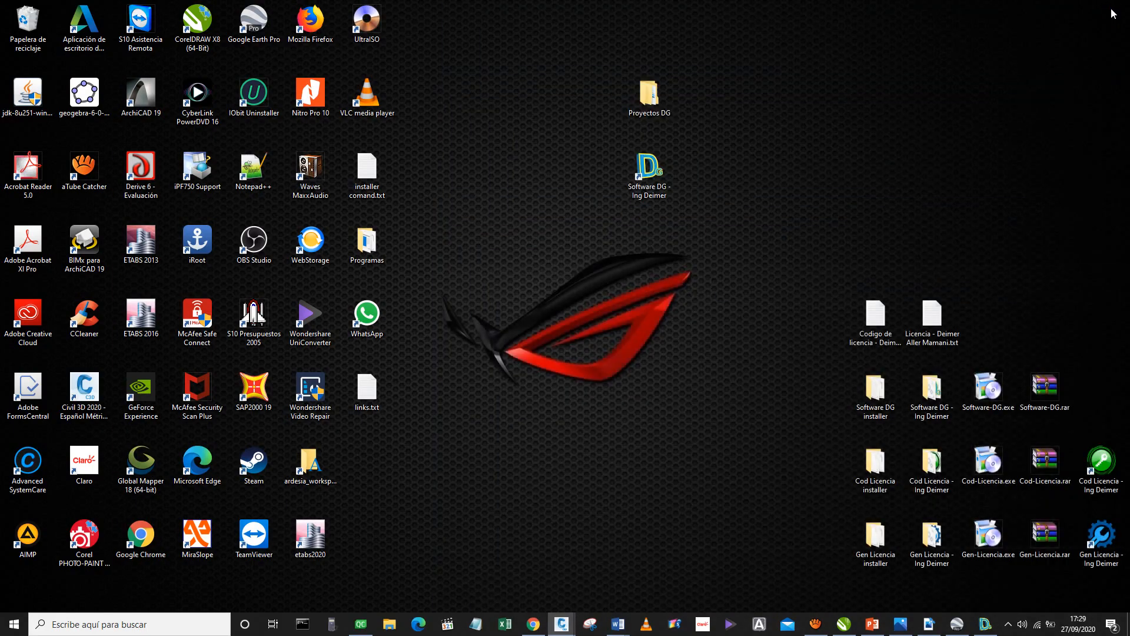